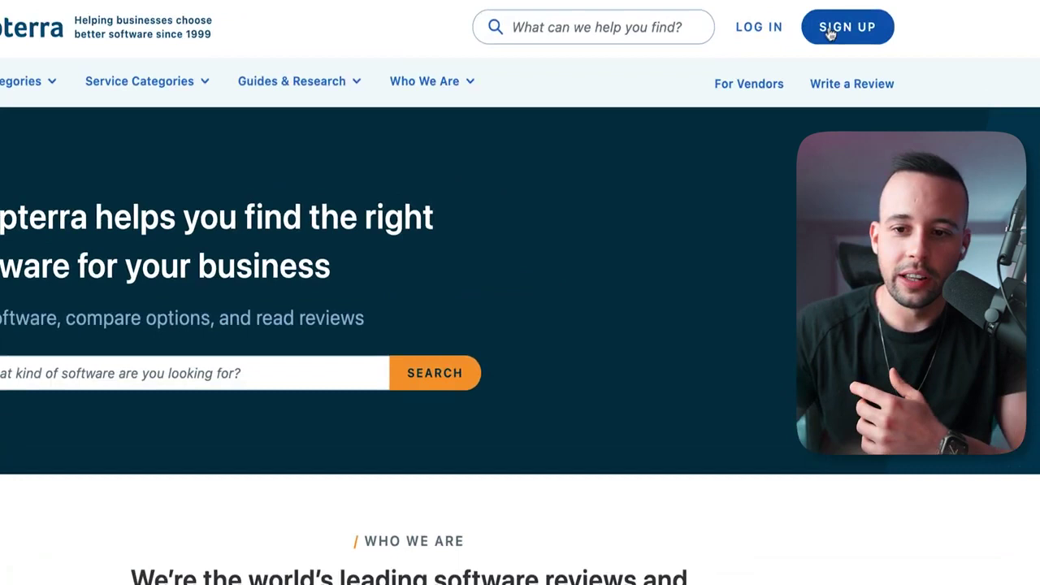
Step: Start signing up for a Capterra account using the email option
click(862, 35)
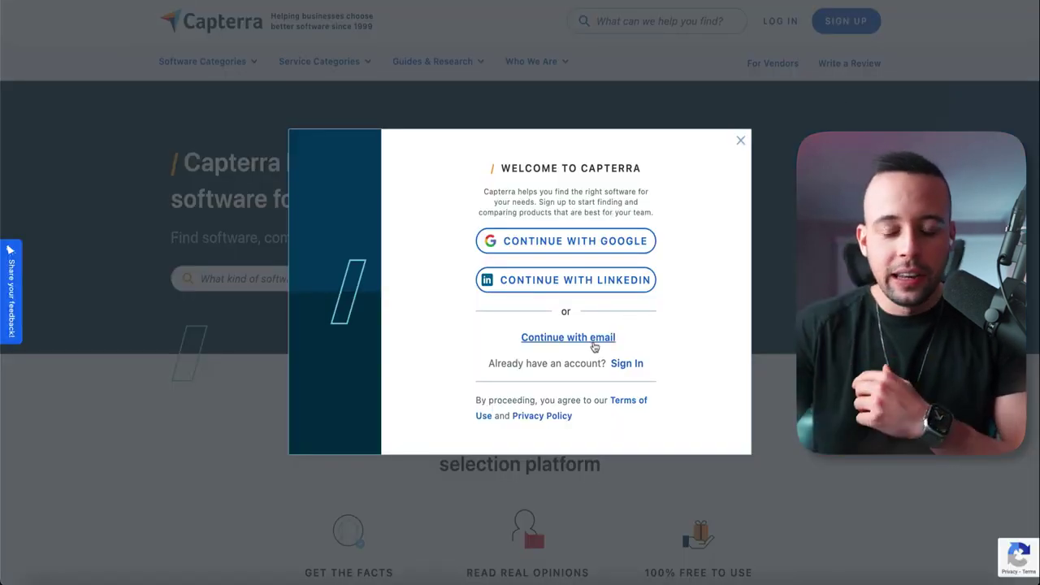
click(588, 339)
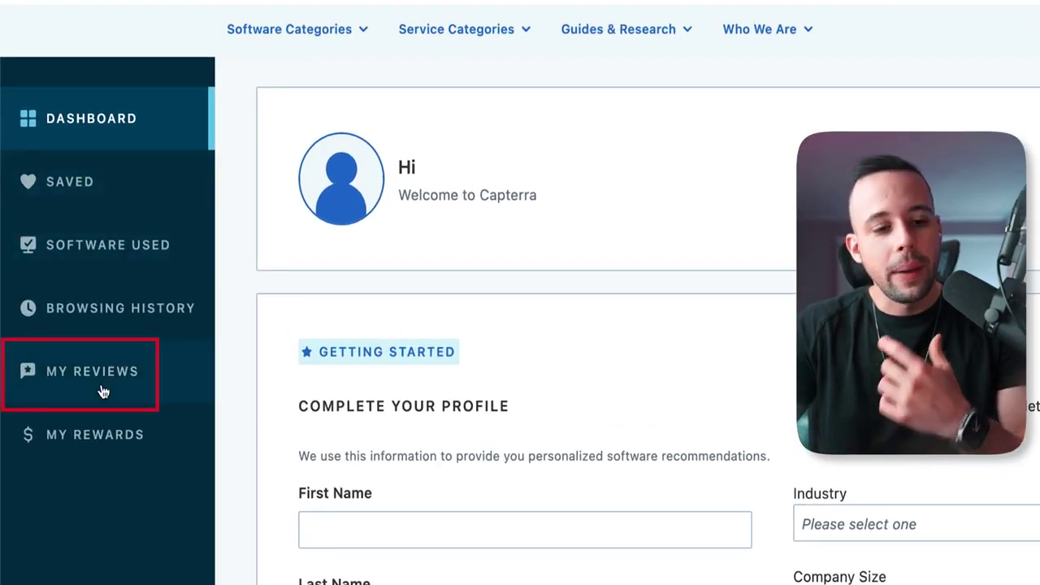
Step: Go to My Reviews, find a product to review, and choose ActiveCampaign
click(103, 392)
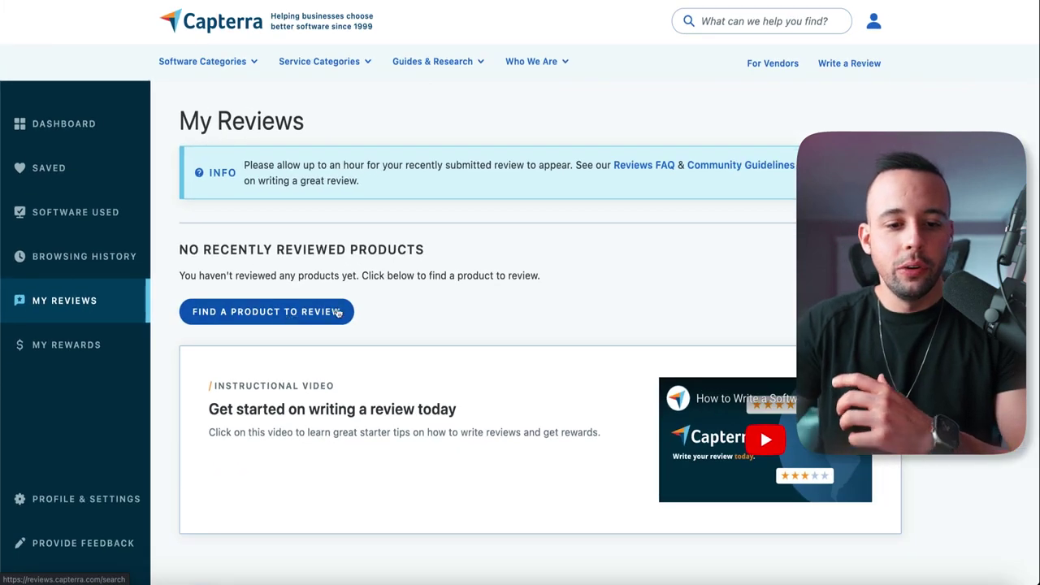
scroll(340, 313, down, 1)
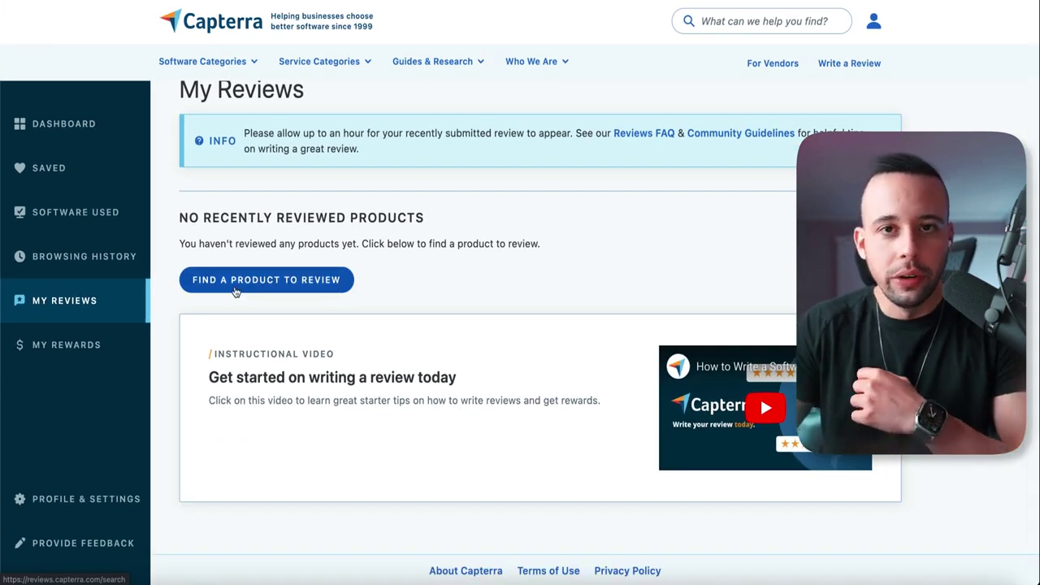
click(235, 281)
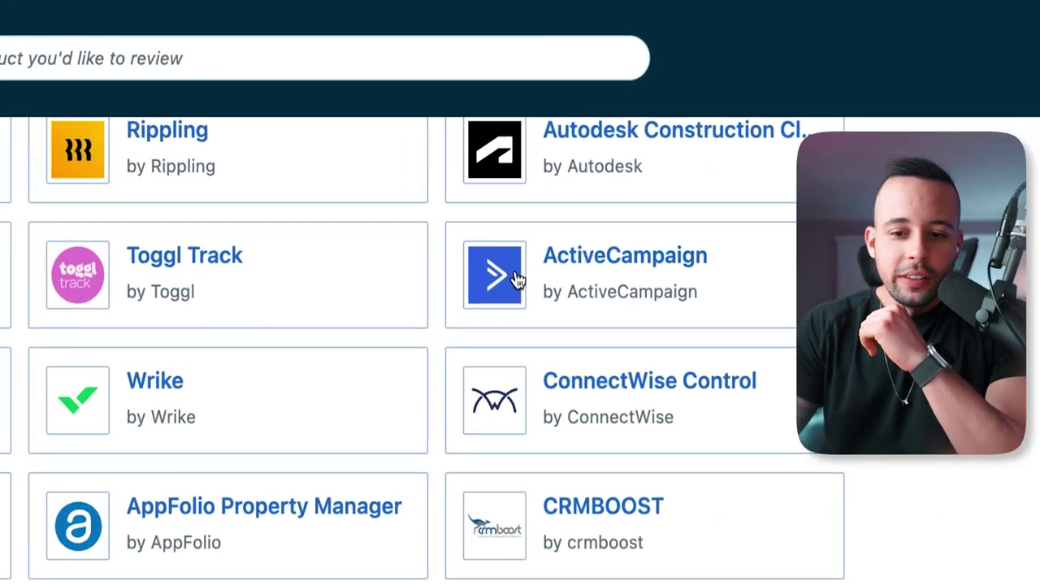
click(610, 266)
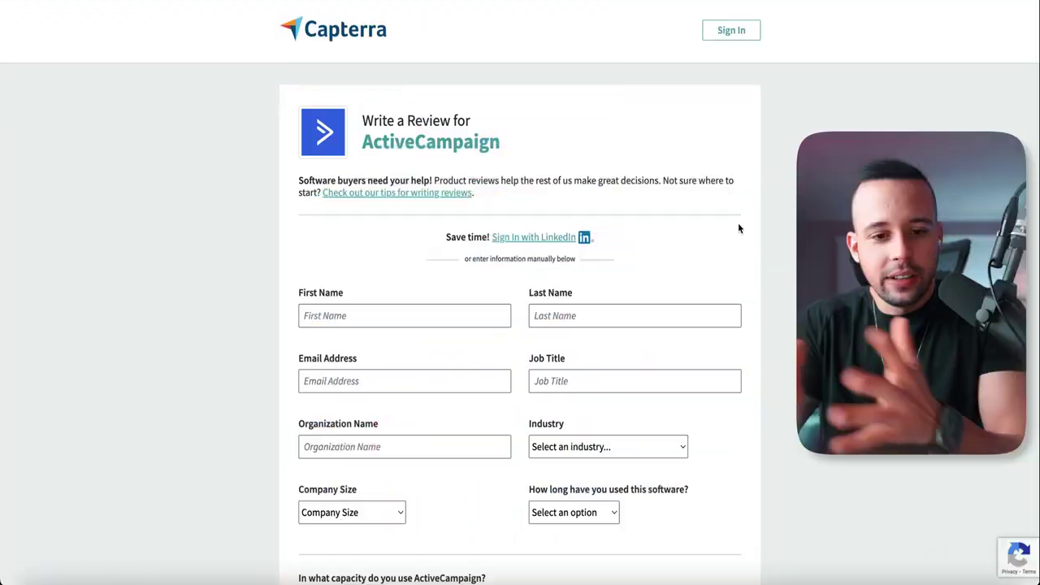
Step: Set the industry to Computer Software and enter reviewer as the job title in the ActiveCampaign review form
scroll(567, 279, down, 3)
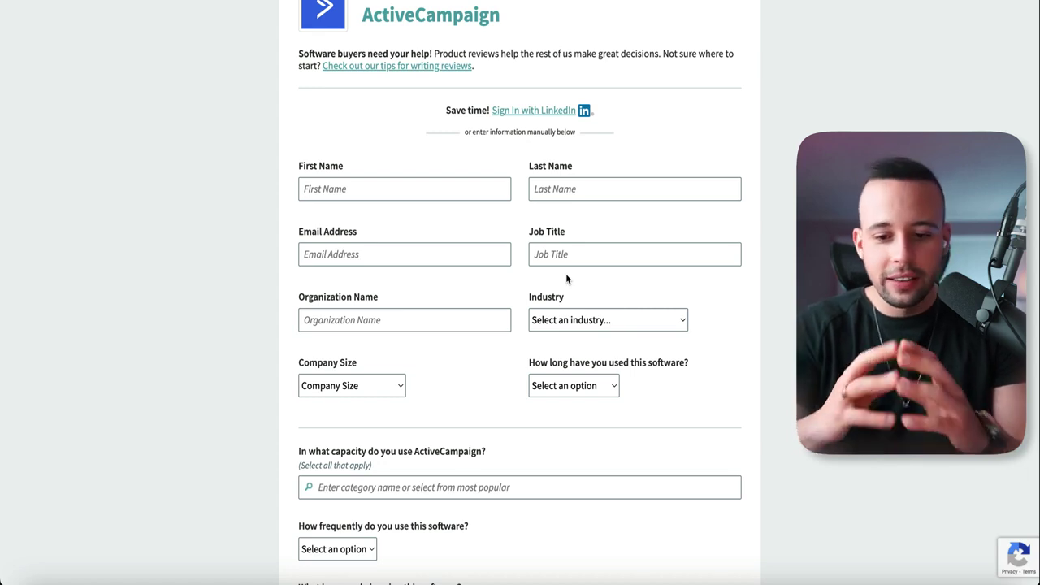
scroll(566, 279, down, 3)
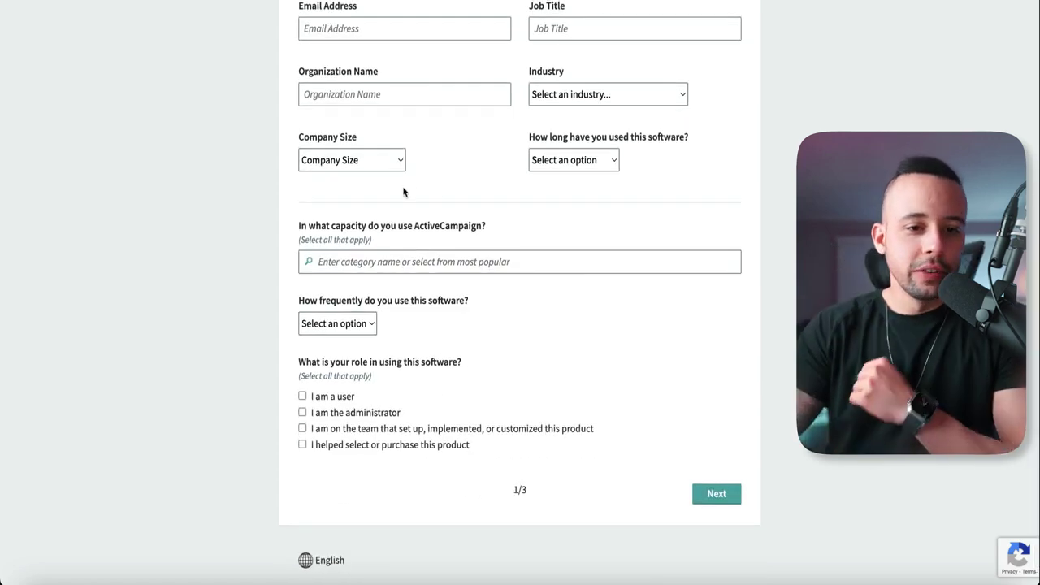
scroll(404, 195, up, 2)
drag(297, 98, 596, 98)
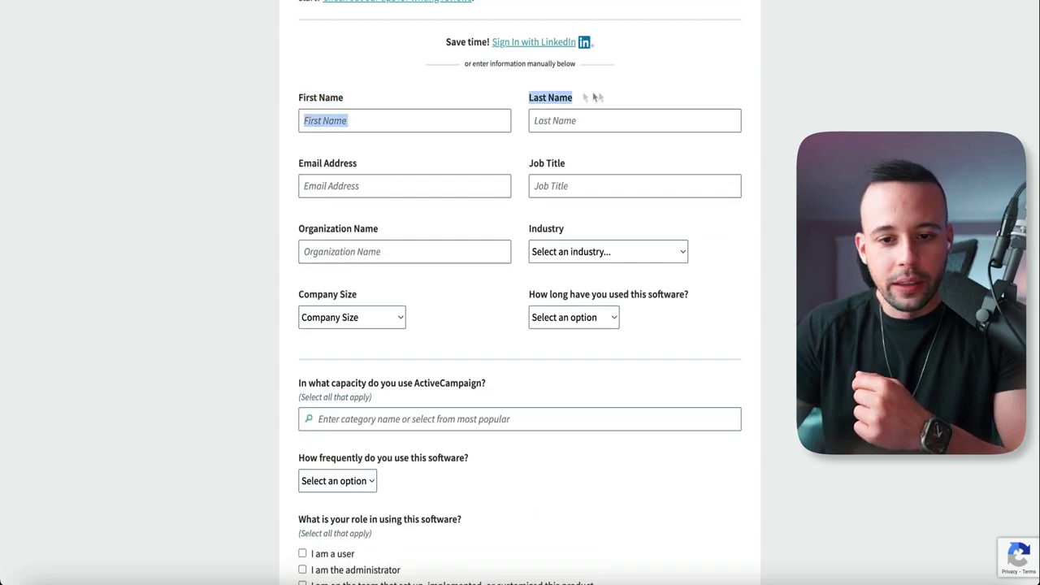
drag(354, 160, 592, 166)
click(590, 165)
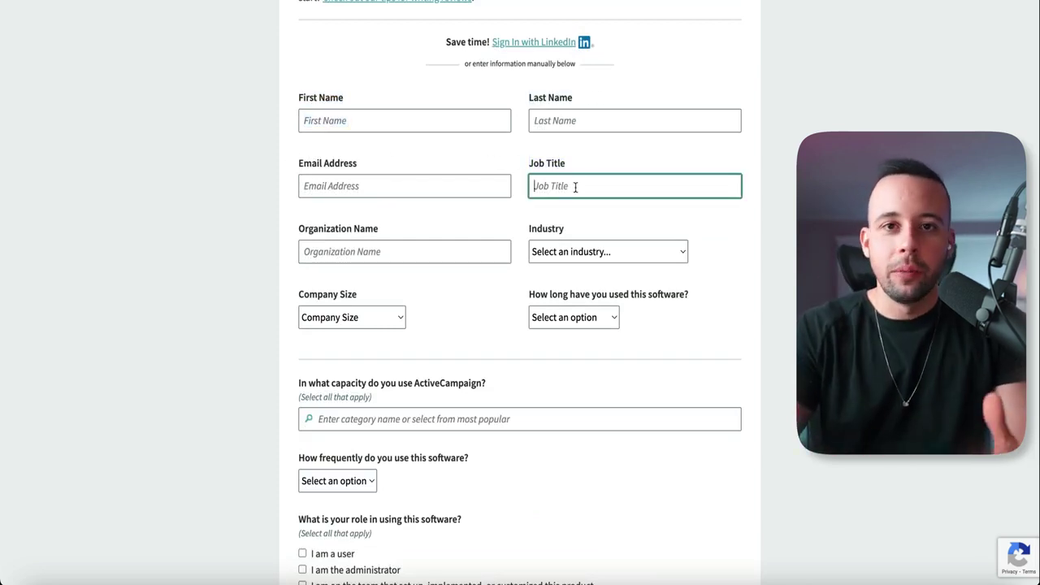
click(585, 251)
scroll(587, 325, down, 5)
click(585, 131)
click(577, 186)
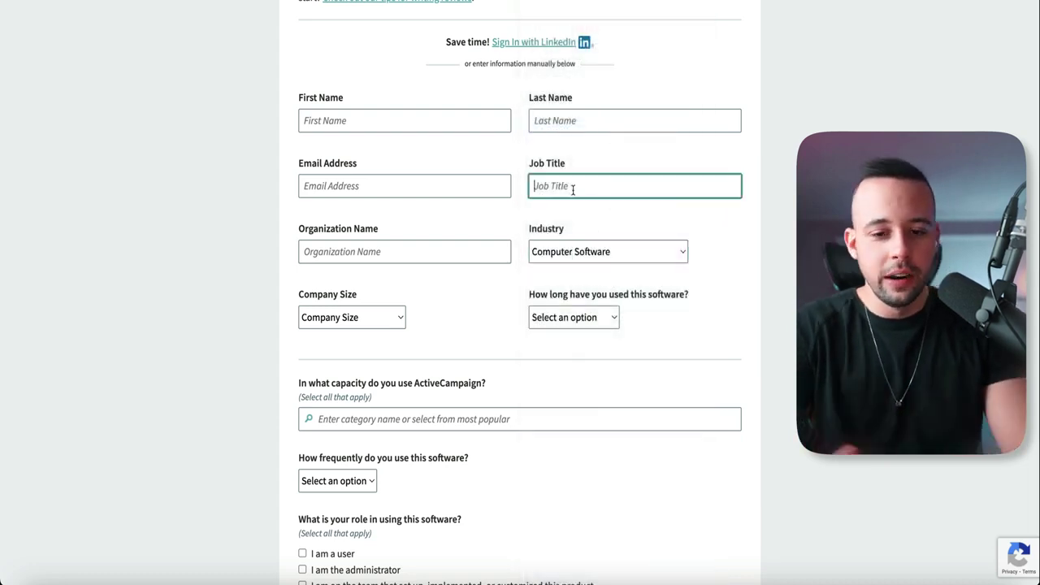
text(reviewer)
Step: Enter the organization name and set the company size to Myself Only
click(450, 251)
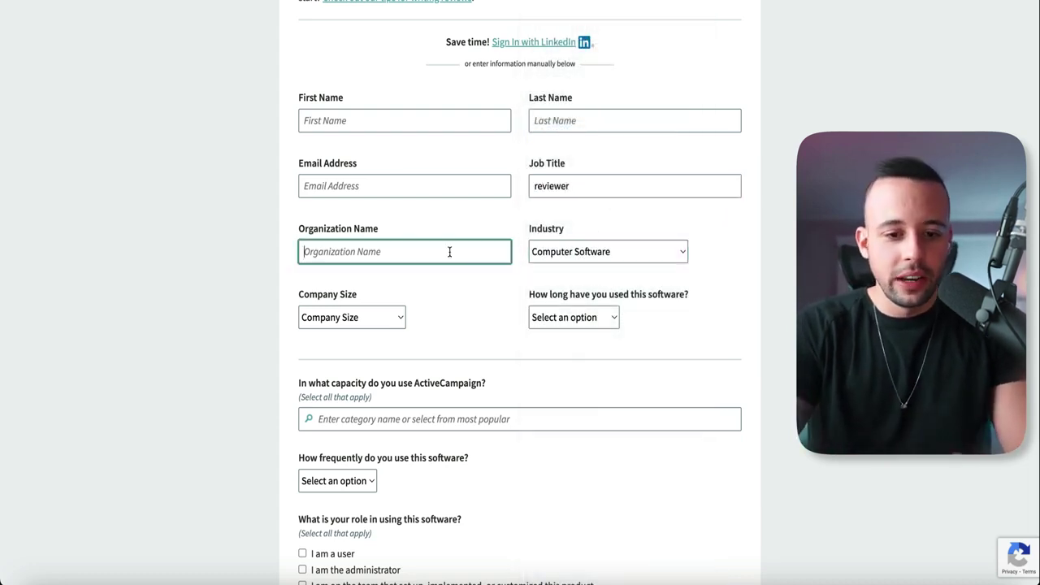
text(mr reis)
scroll(449, 252, down, 1)
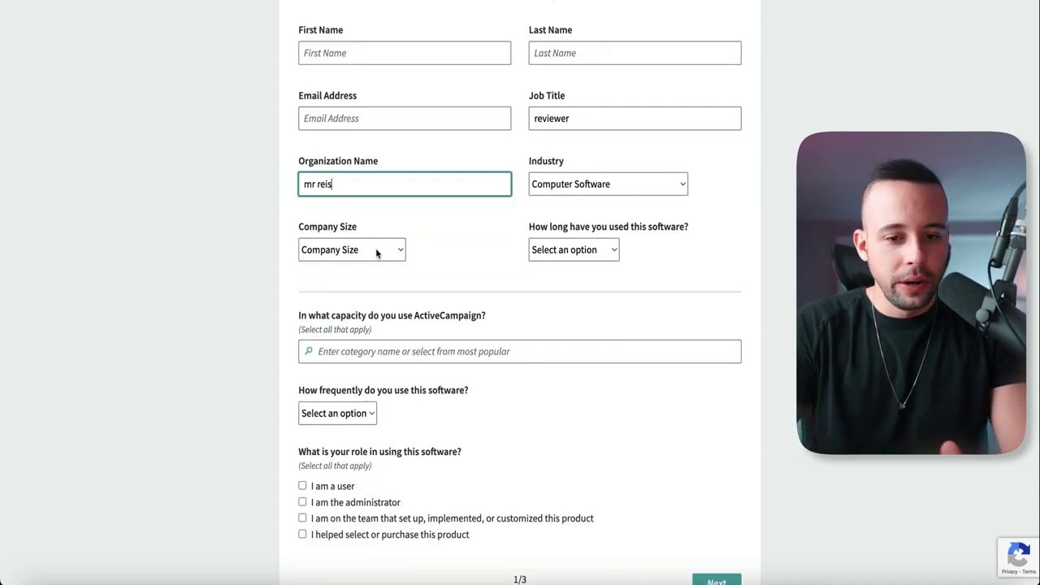
click(380, 252)
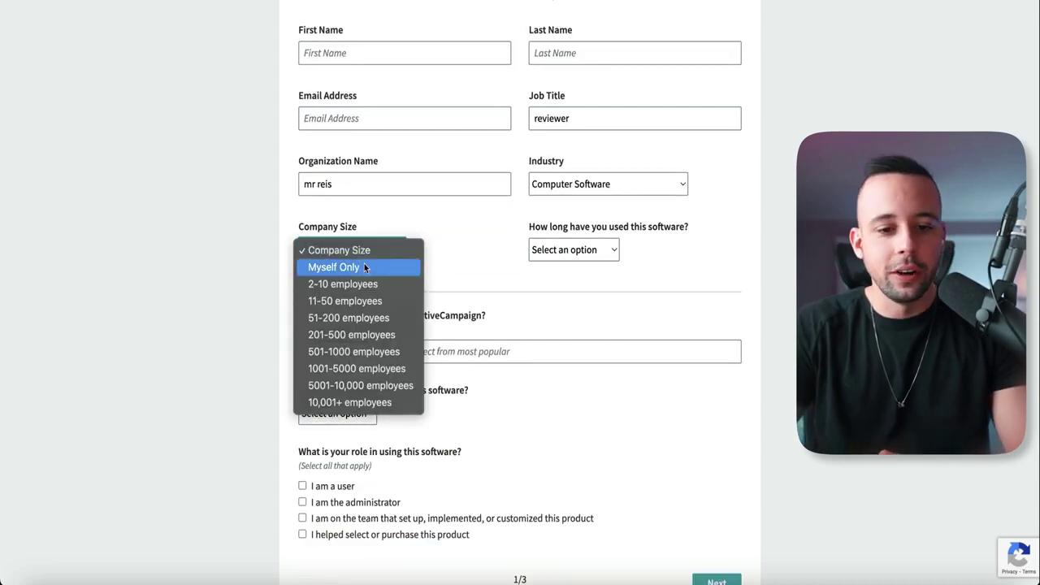
click(364, 266)
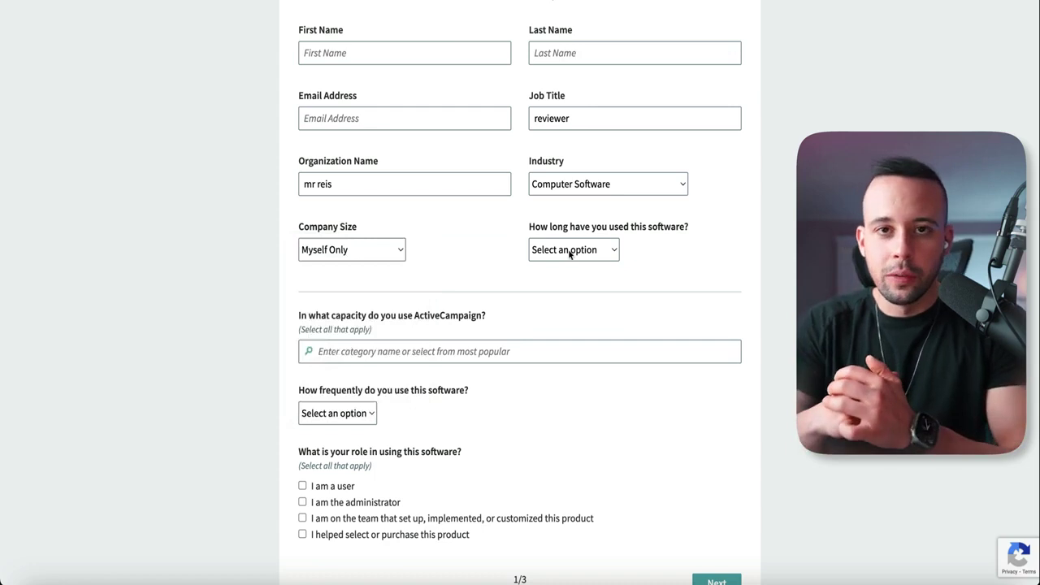
Step: Set the length of software use to 6-12 months and add Email Marketing as the capacity of use
click(571, 254)
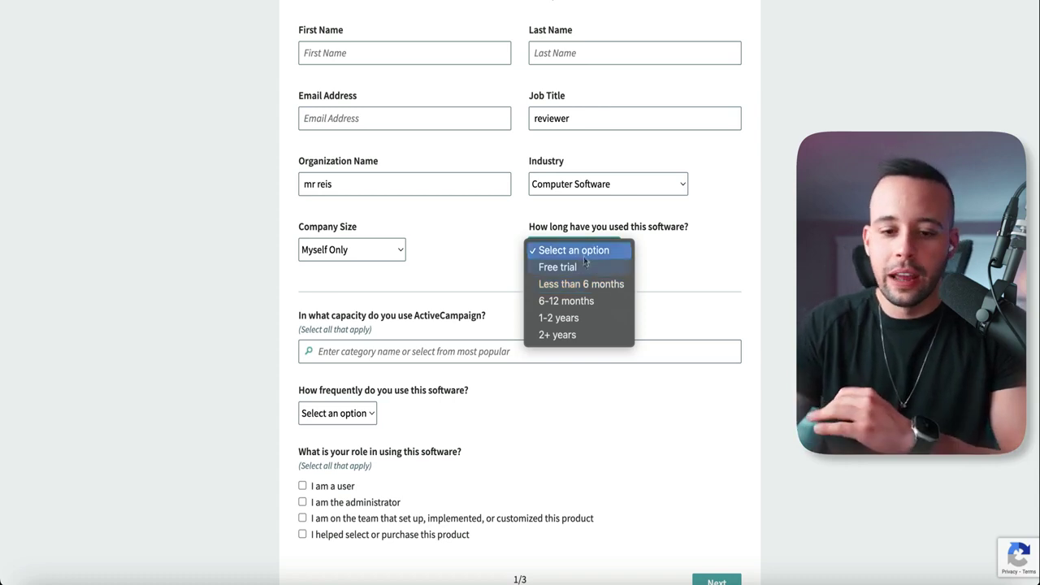
click(567, 300)
scroll(290, 235, down, 3)
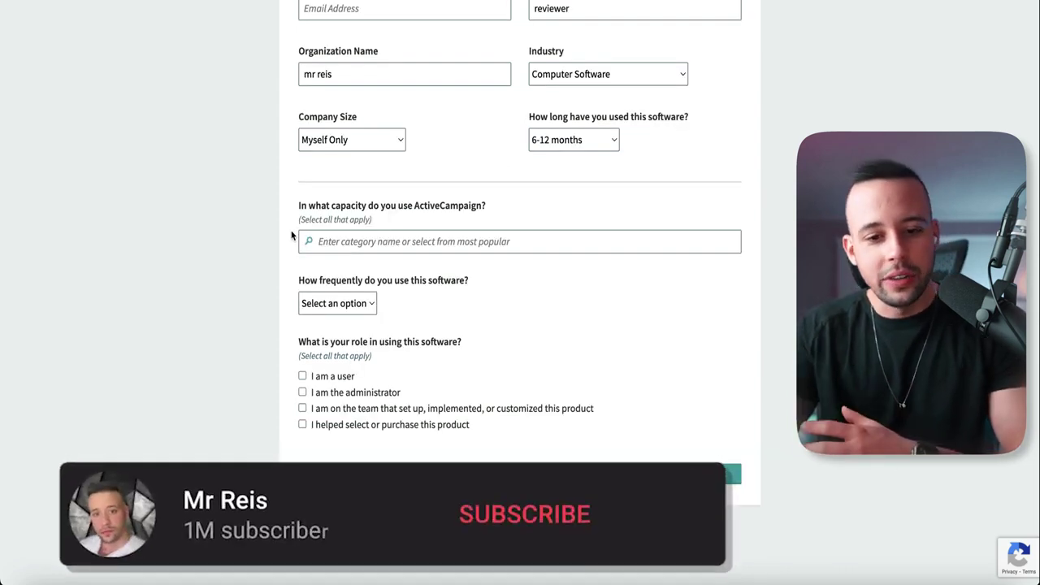
click(341, 239)
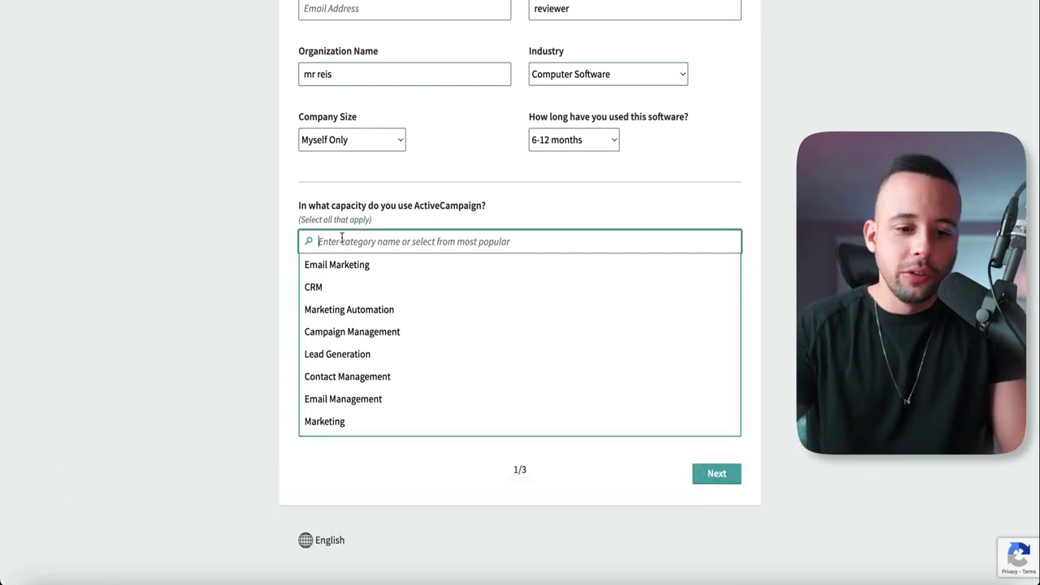
click(349, 265)
click(433, 282)
drag(433, 282, 360, 281)
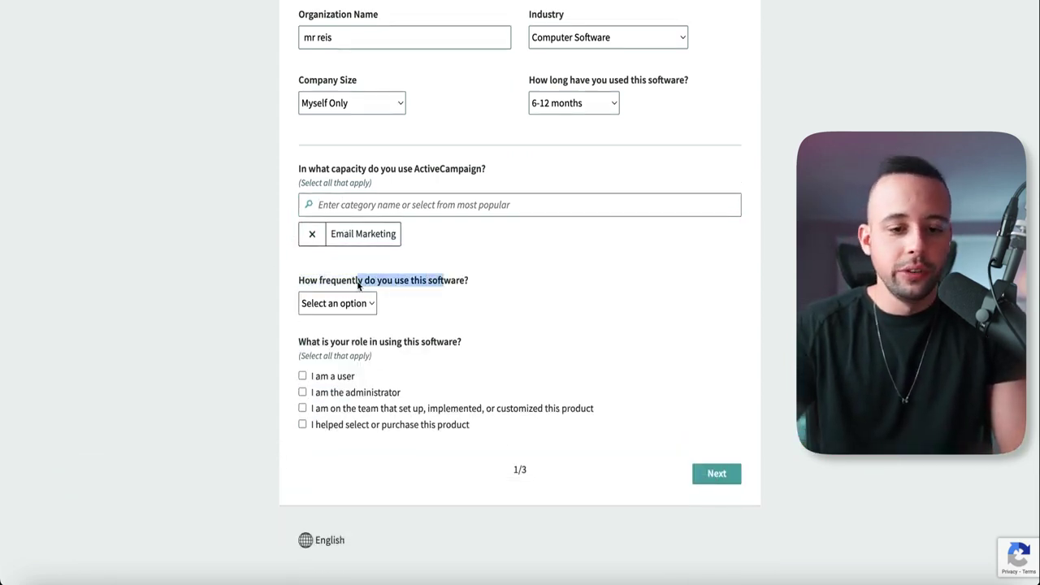
Step: Set the usage frequency to Daily, mark the role as "I am a user", and continue to the form's second page
click(353, 303)
click(325, 318)
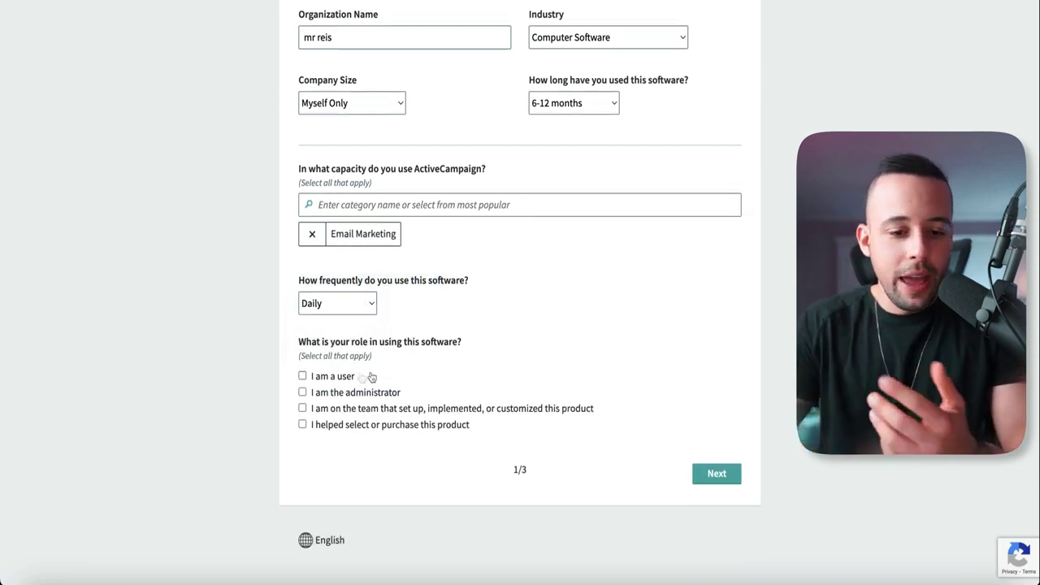
click(302, 376)
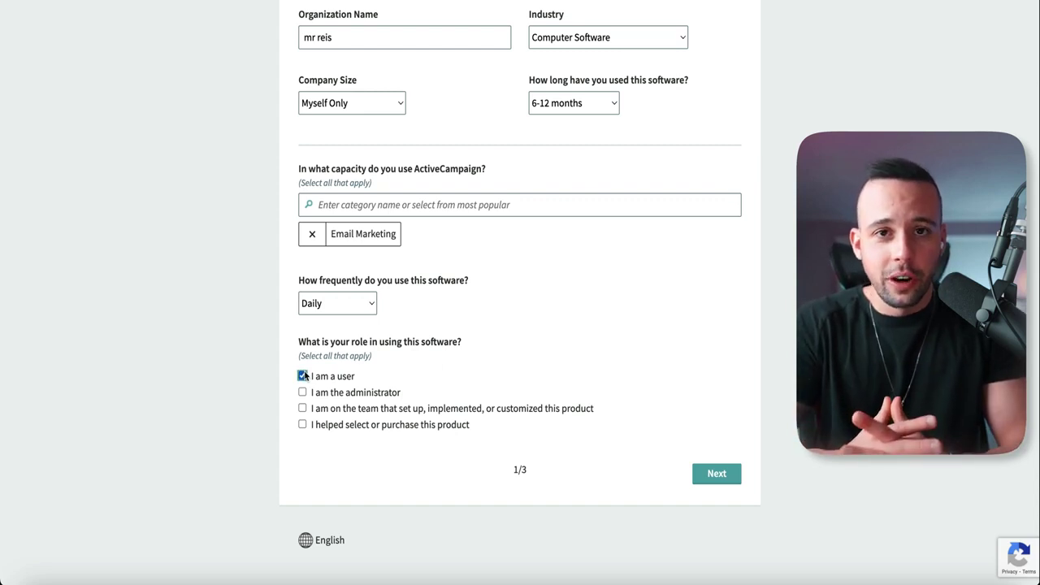
click(717, 473)
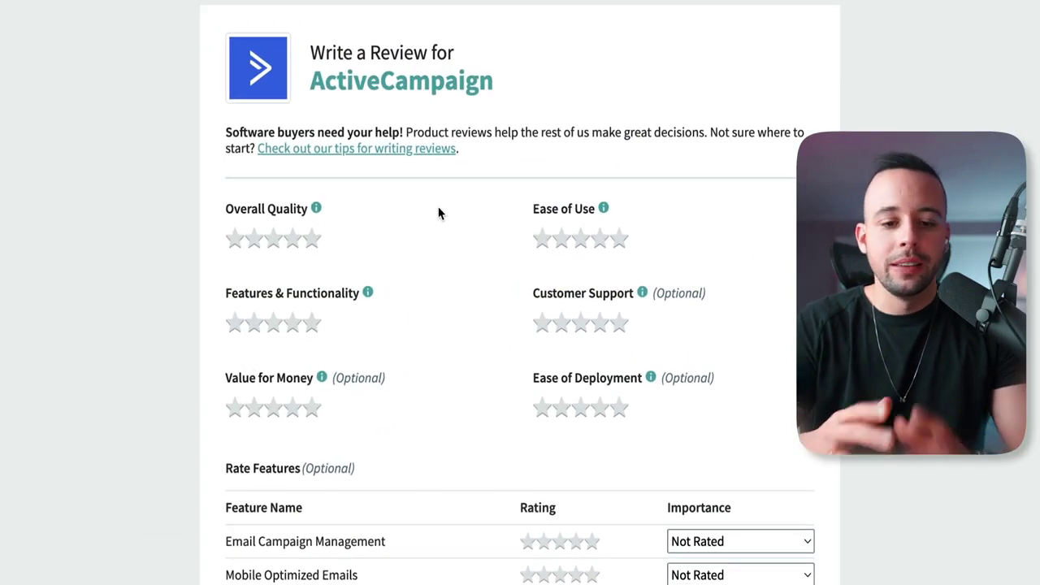
Step: Give Overall Quality four stars, Features & Functionality three, and Ease of Use, Customer Support, Value for Money and Ease of Deployment five each
scroll(438, 213, down, 2)
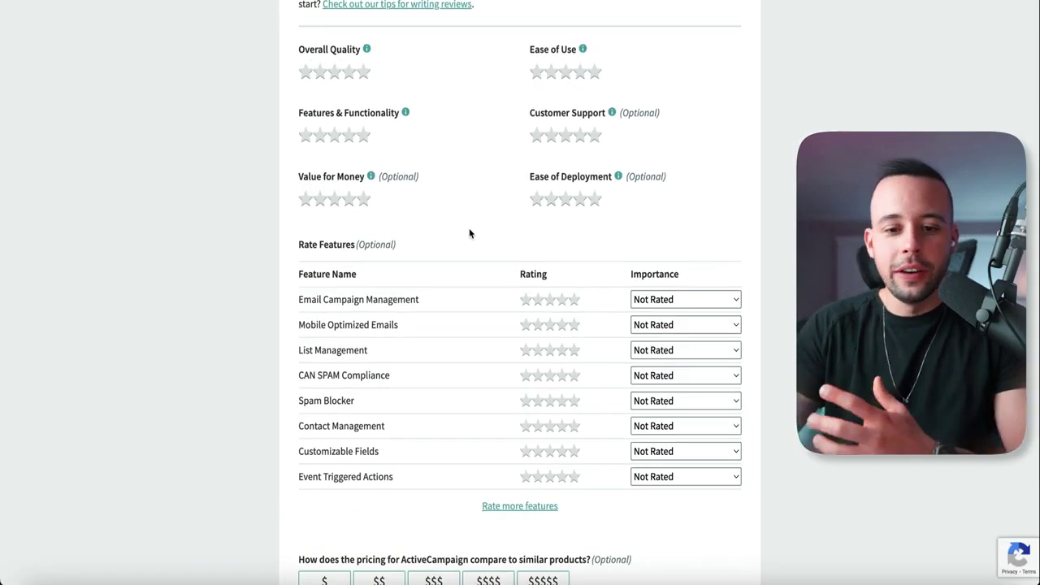
double_click(437, 185)
click(437, 185)
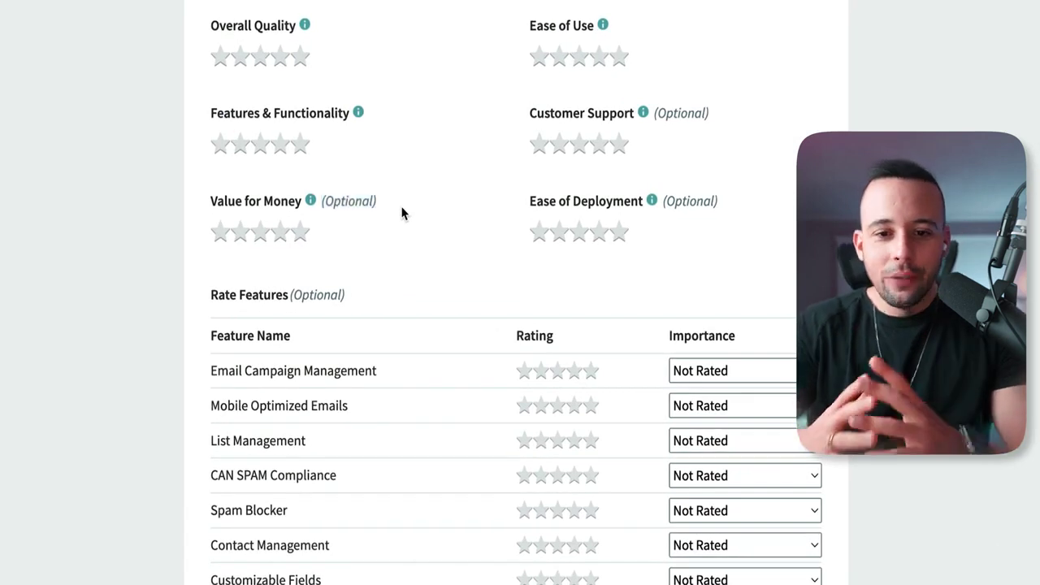
scroll(402, 213, up, 1)
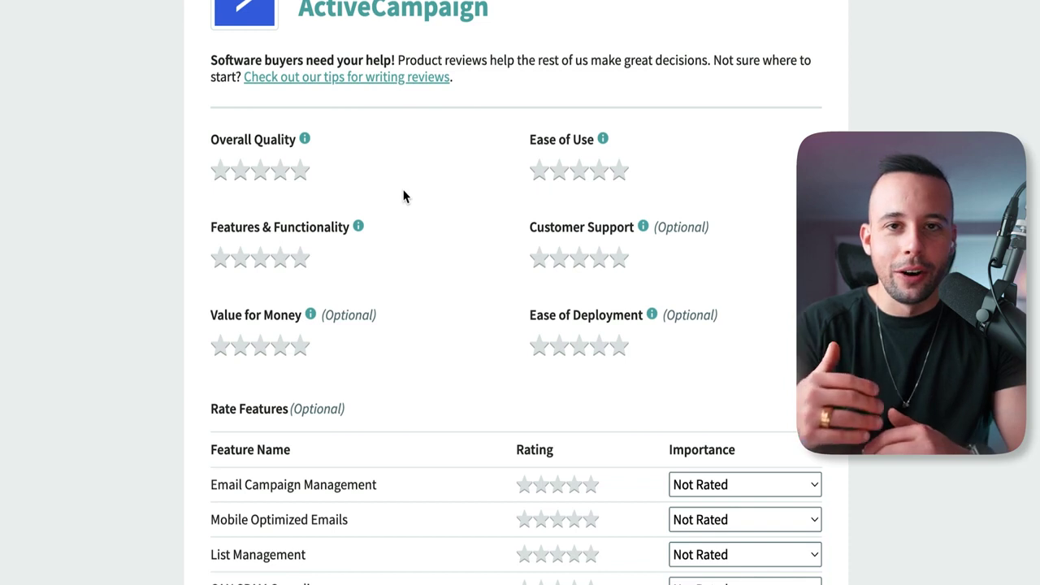
click(276, 181)
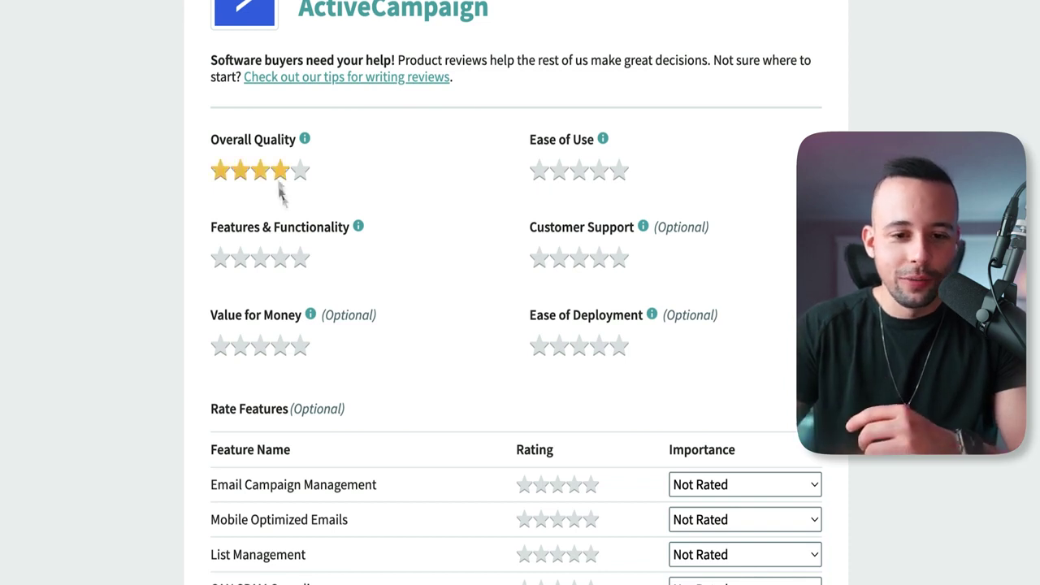
click(616, 172)
click(260, 259)
click(616, 262)
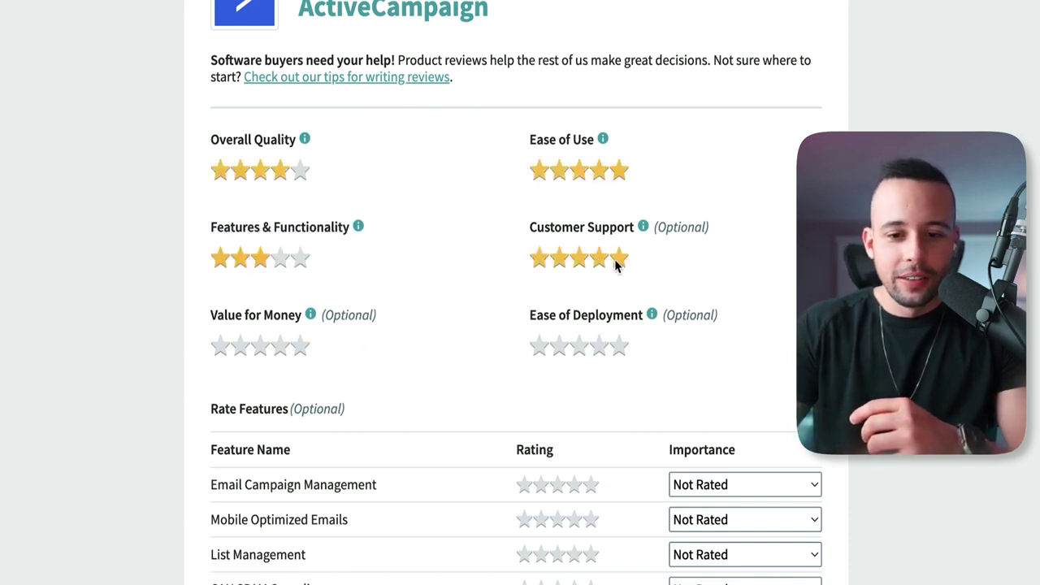
click(299, 346)
click(619, 347)
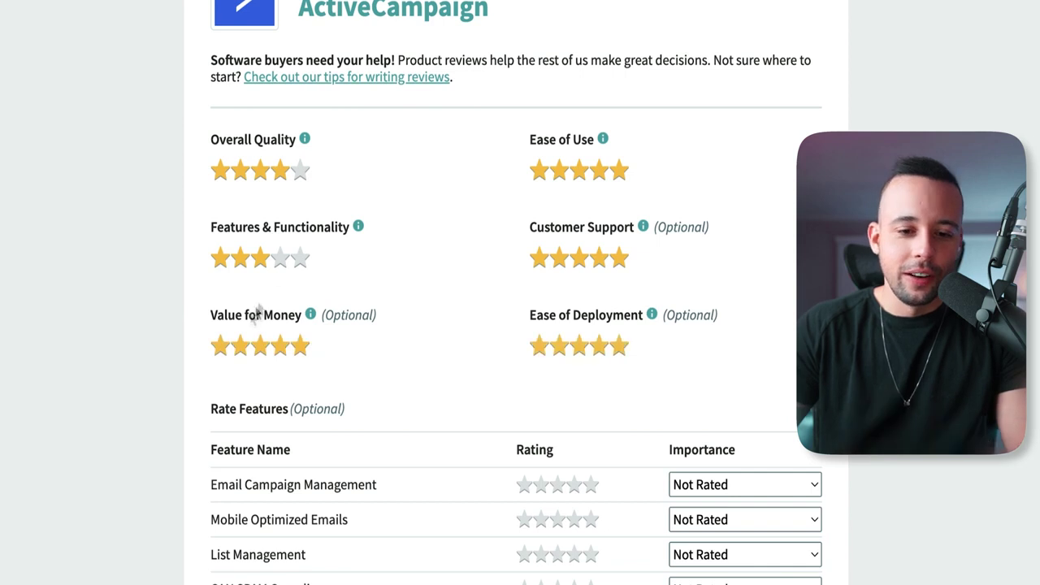
Step: Rate the Email Campaign Management feature five stars in the optional feature ratings
scroll(139, 304, down, 3)
drag(207, 154, 351, 156)
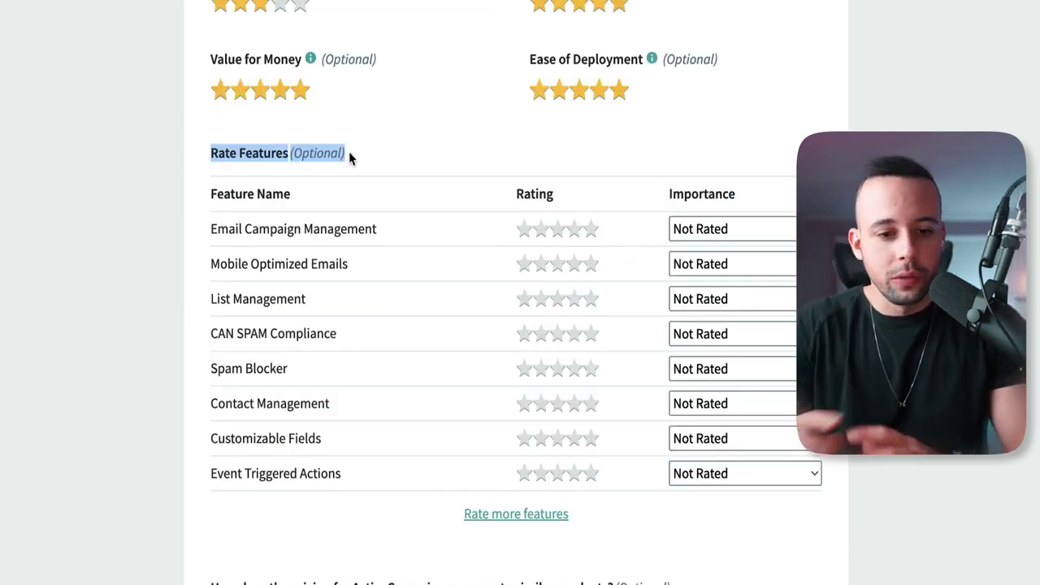
drag(151, 447, 351, 476)
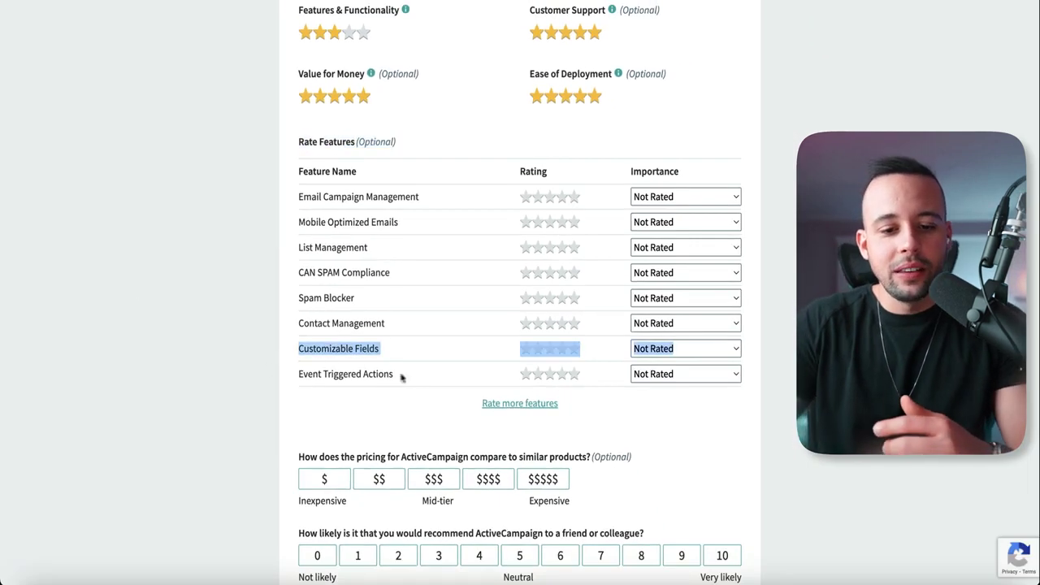
drag(401, 377, 281, 180)
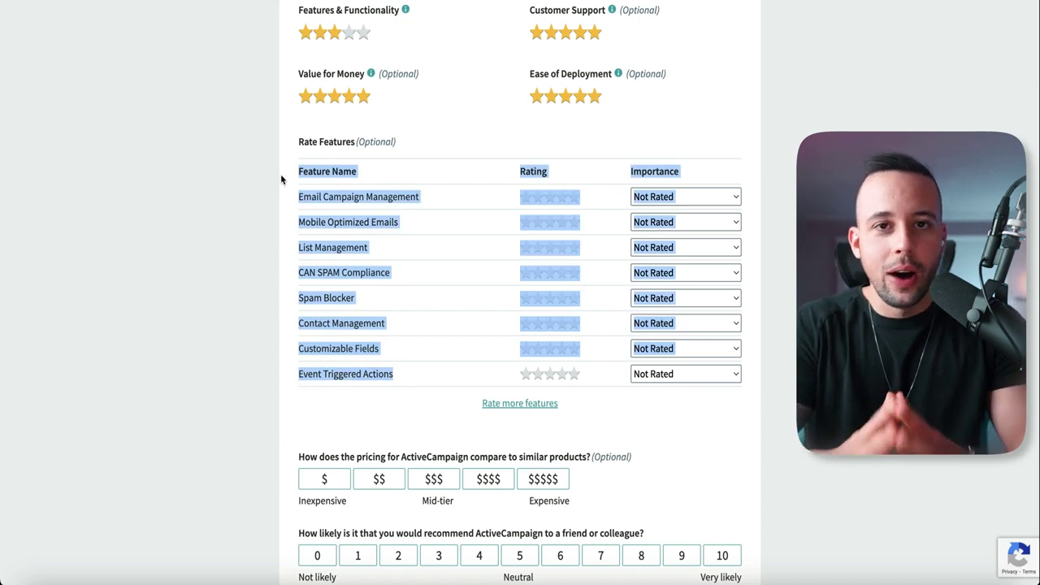
click(281, 174)
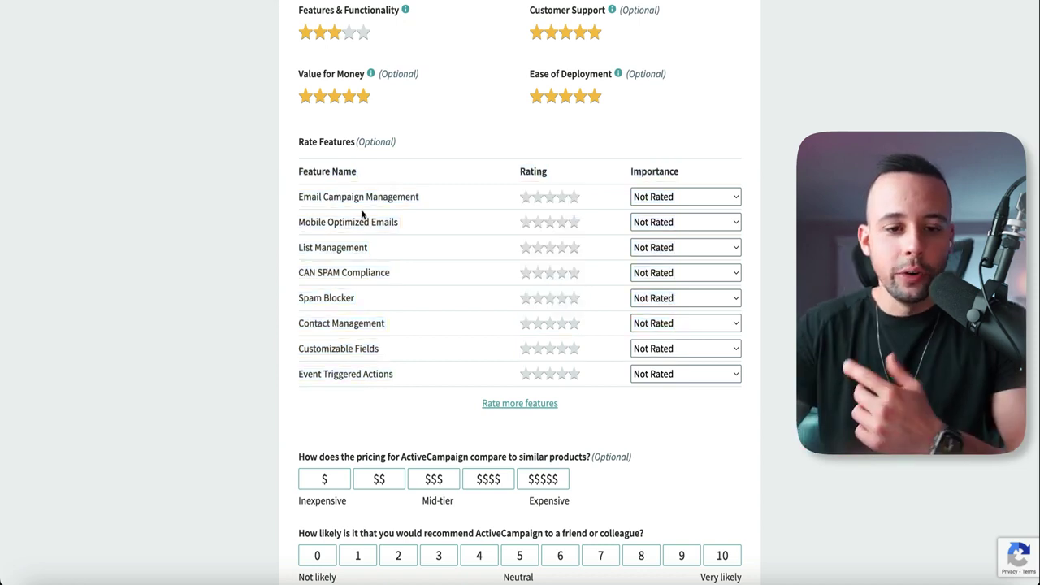
click(573, 196)
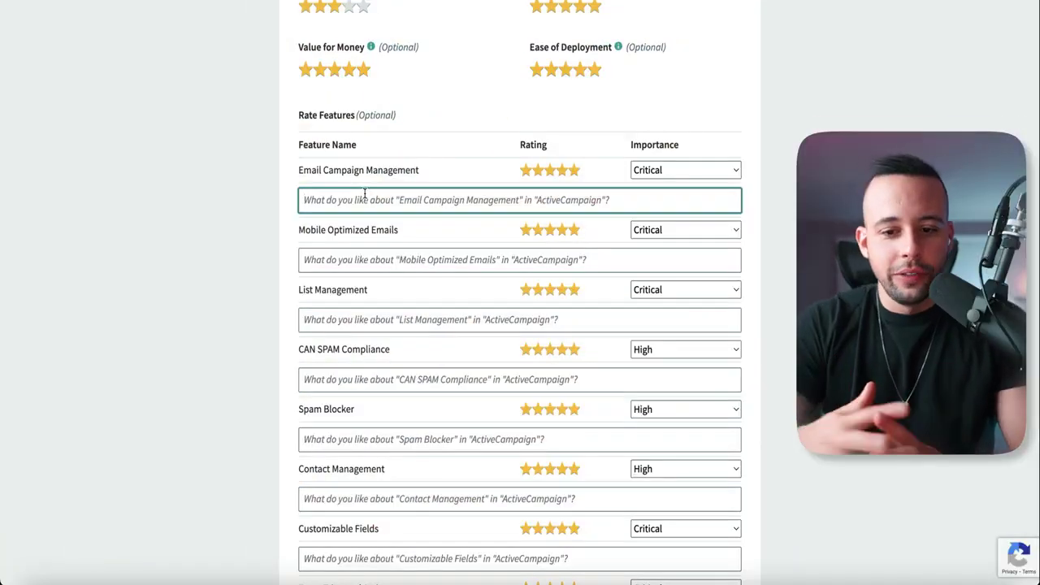
Step: Examine the question comparing ActiveCampaign's pricing with similar products below the feature ratings
scroll(487, 187, down, 3)
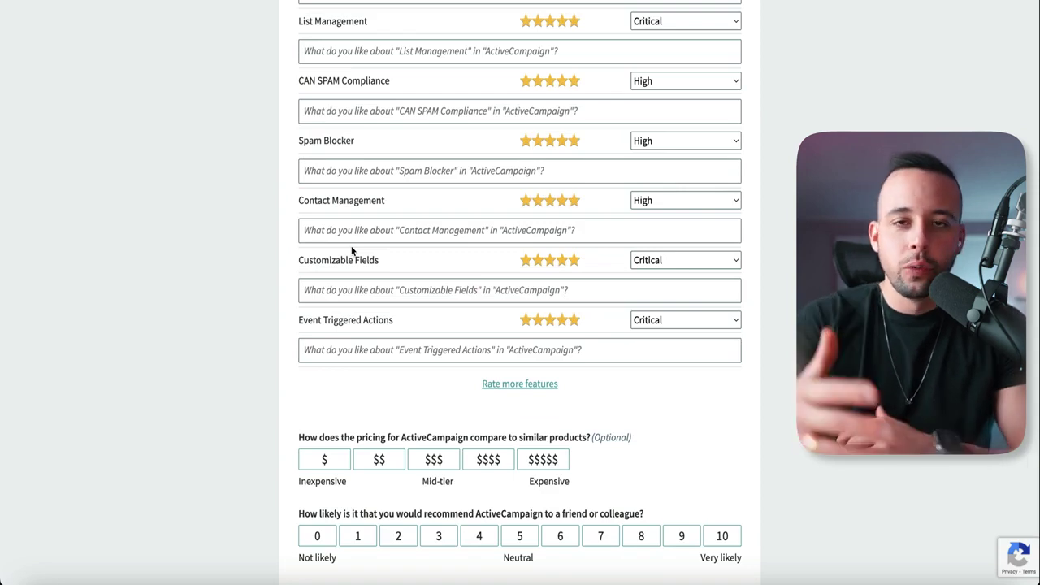
scroll(352, 251, down, 1)
drag(298, 351, 592, 351)
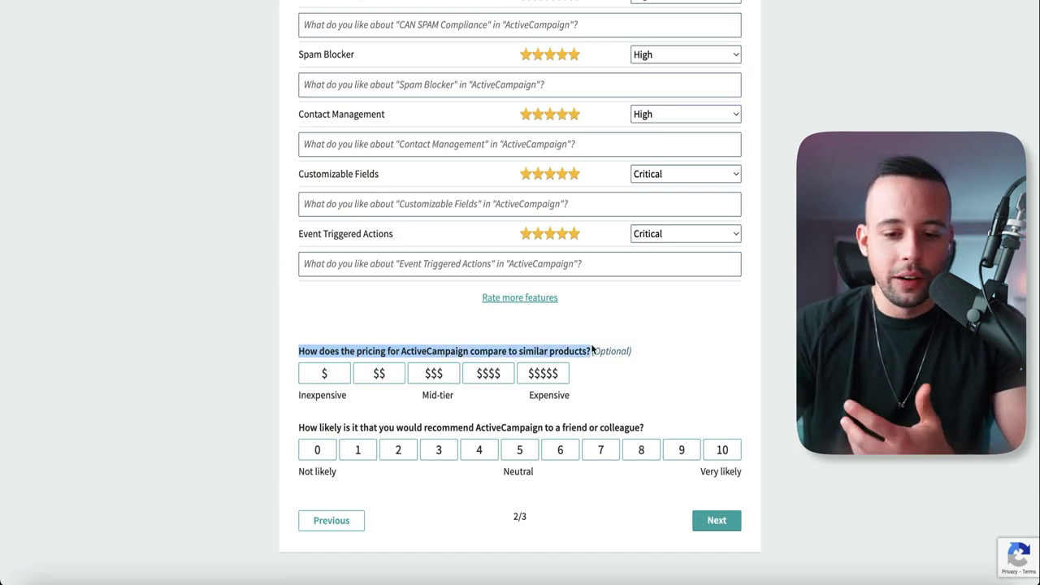
Step: Rate the pricing as mid-tier ($$$), set the likelihood of recommending to 10, and continue to the form's third page
click(591, 351)
click(433, 373)
drag(308, 427, 450, 431)
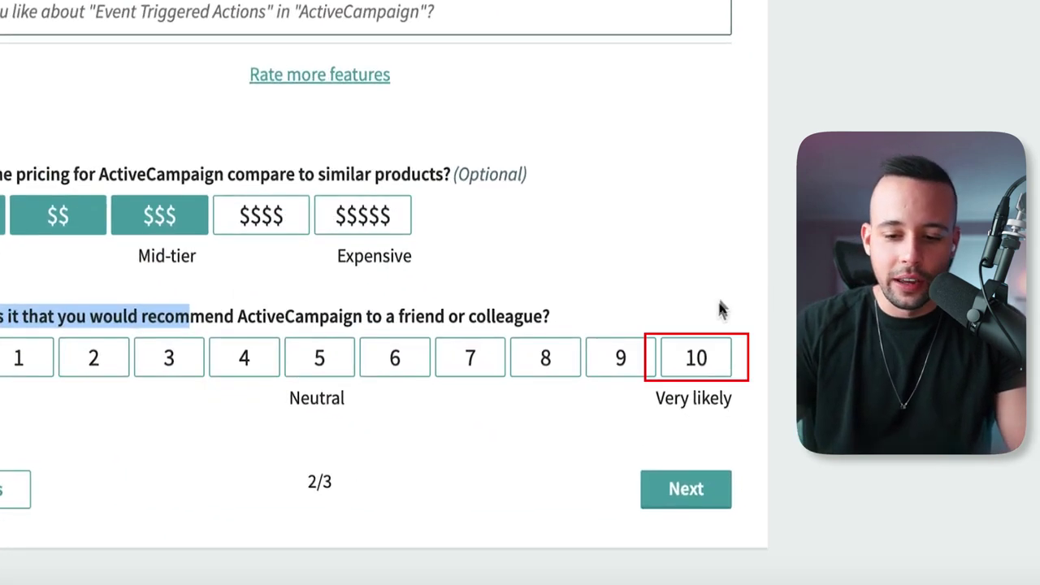
click(722, 449)
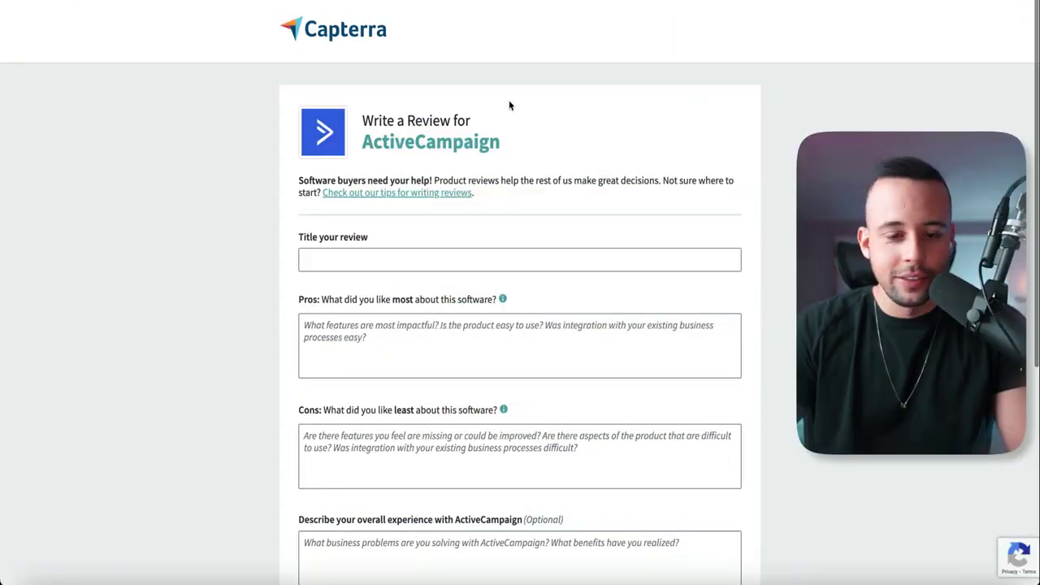
Step: Title the review "Best CRM software out there"
scroll(507, 94, down, 1)
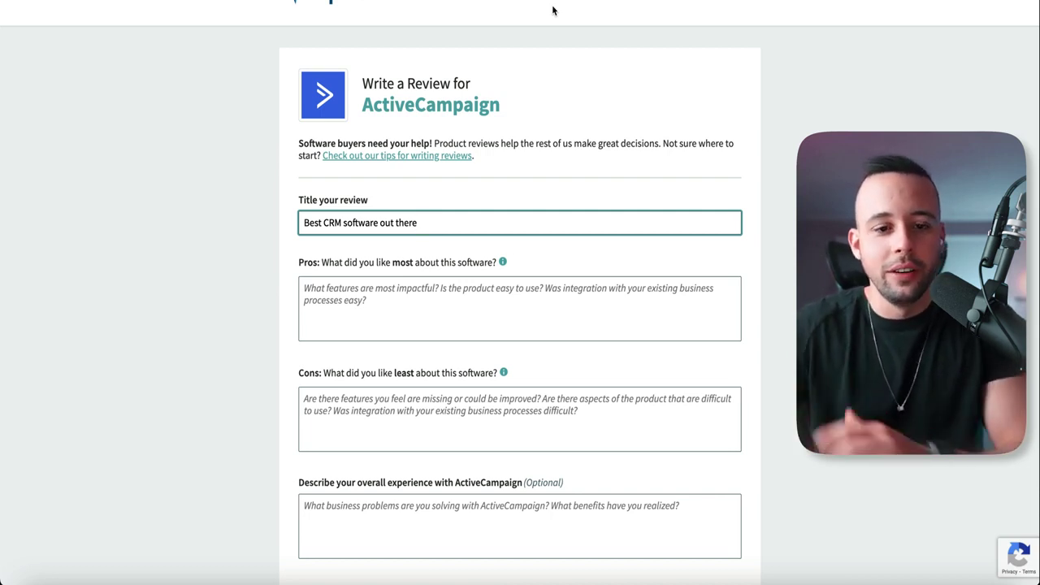
Step: Search Google for activecampaign and examine the description of the company and what its software offers
drag(504, 103, 363, 104)
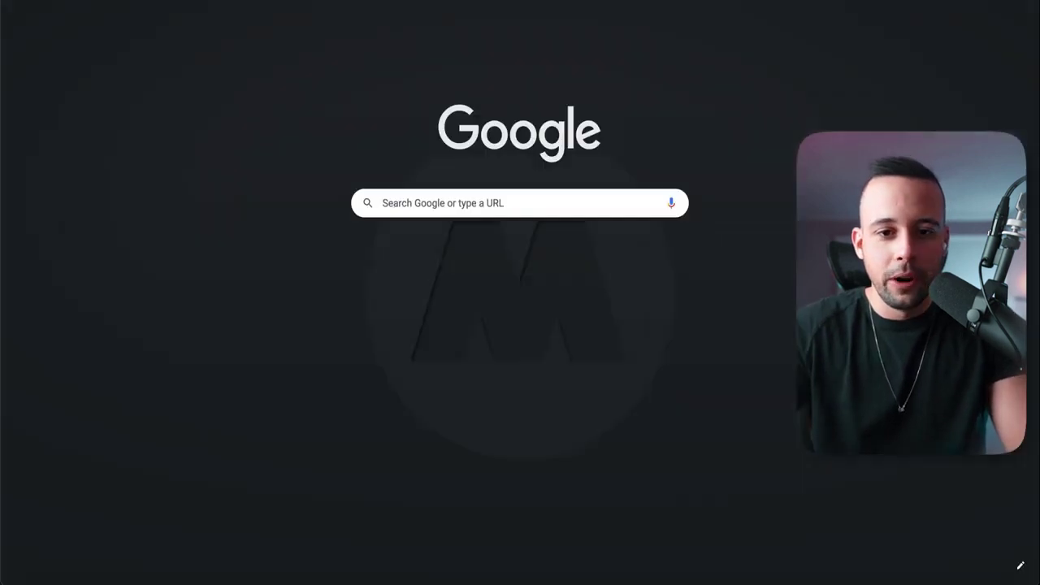
text(activecampaign)
key(Return)
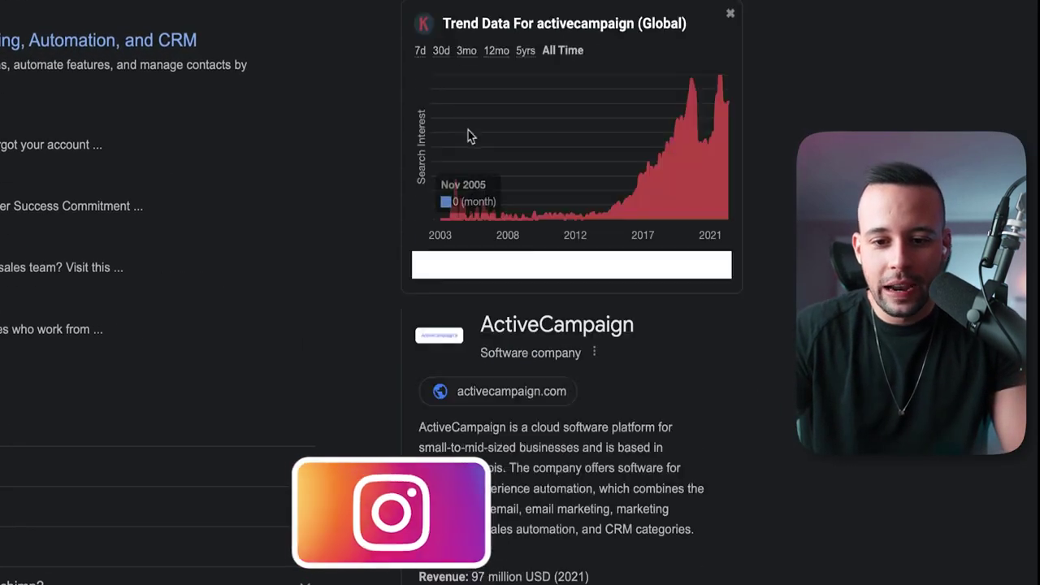
scroll(480, 268, down, 5)
drag(484, 266, 660, 267)
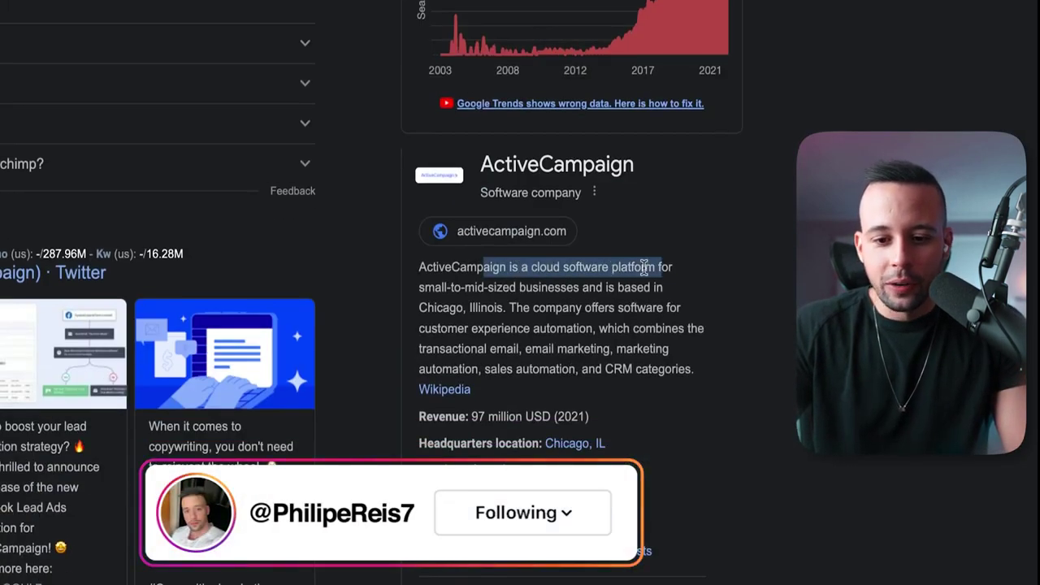
click(471, 301)
drag(434, 286, 601, 307)
click(591, 306)
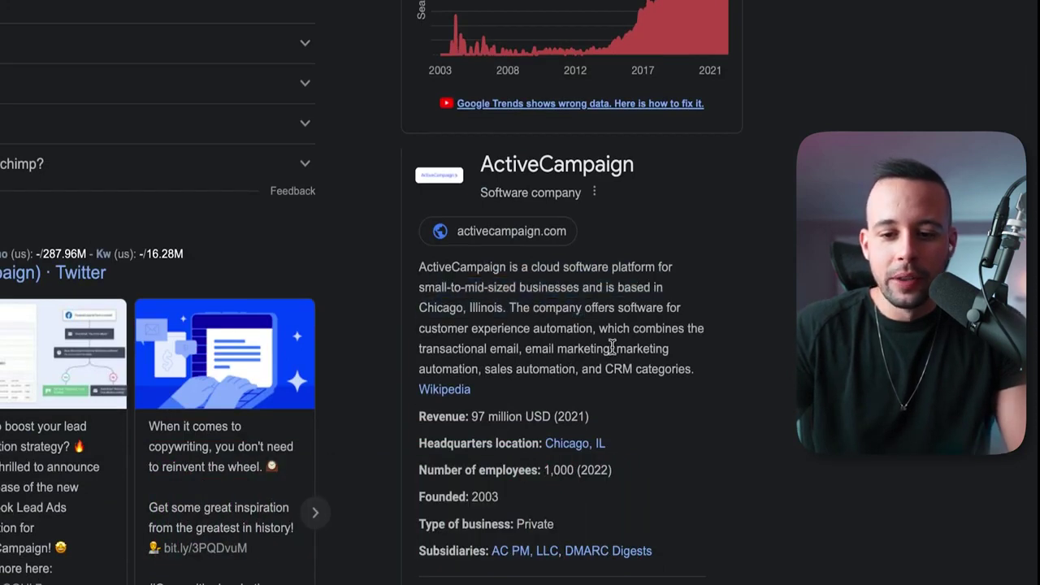
scroll(604, 349, down, 1)
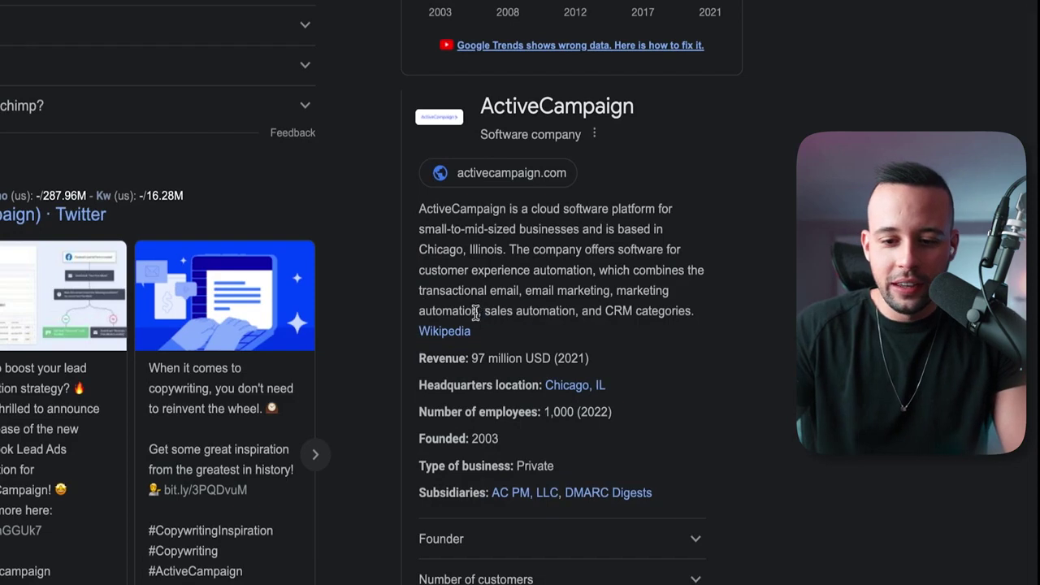
drag(482, 311, 688, 323)
click(689, 324)
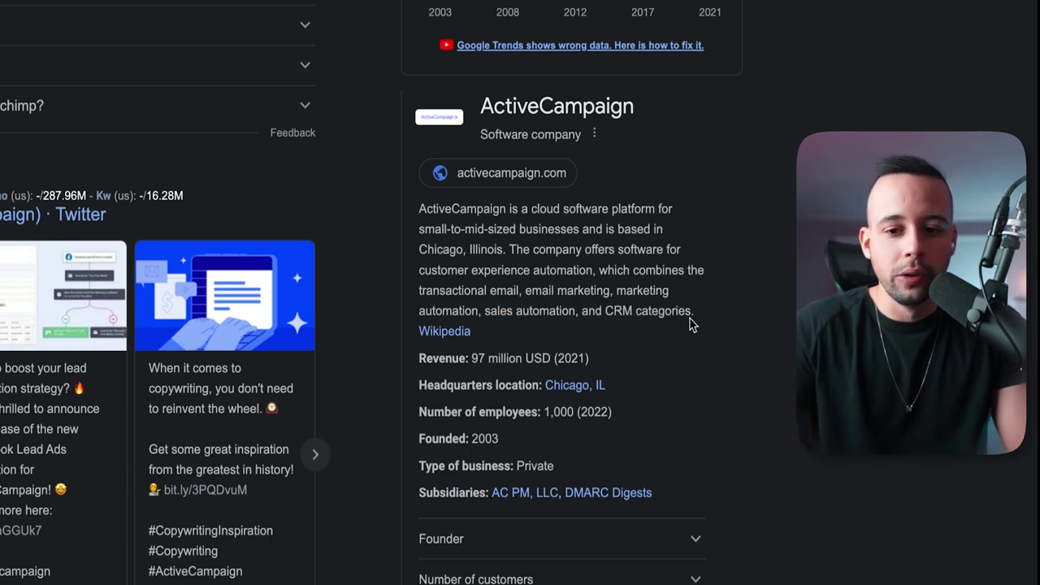
drag(420, 209, 752, 314)
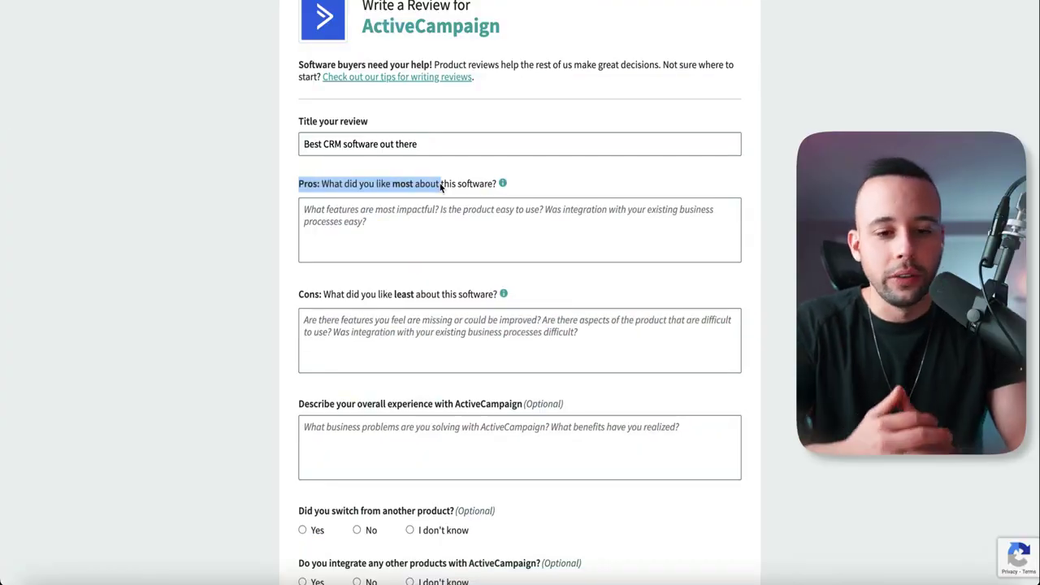
Step: Enter Pros "I like the fact that it is very effective." and Cons "It is not beginner friendly and hard to use if you have no experience."
text(I like the fact that it is very effective.)
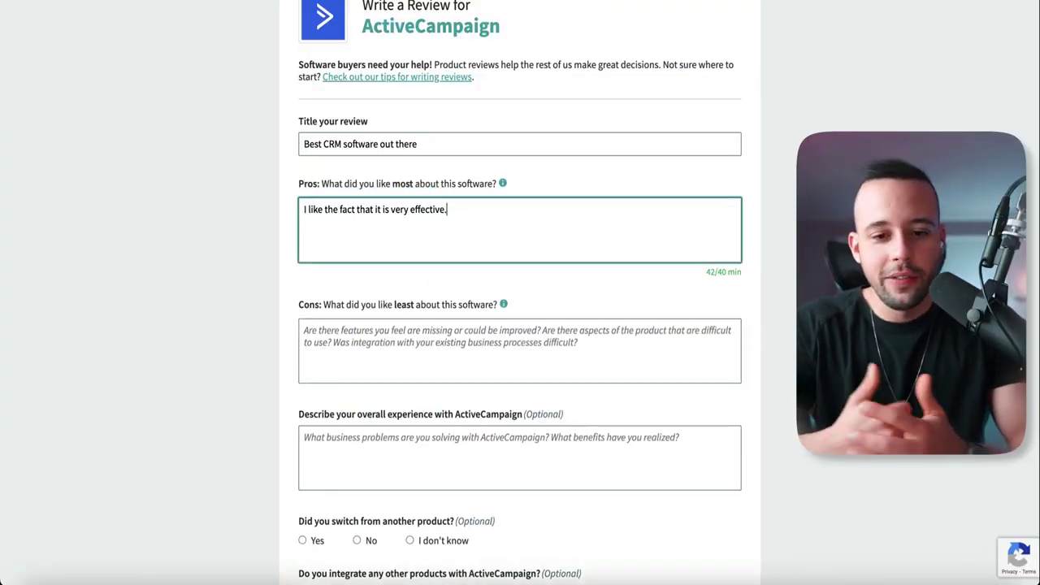
scroll(399, 240, down, 2)
click(399, 240)
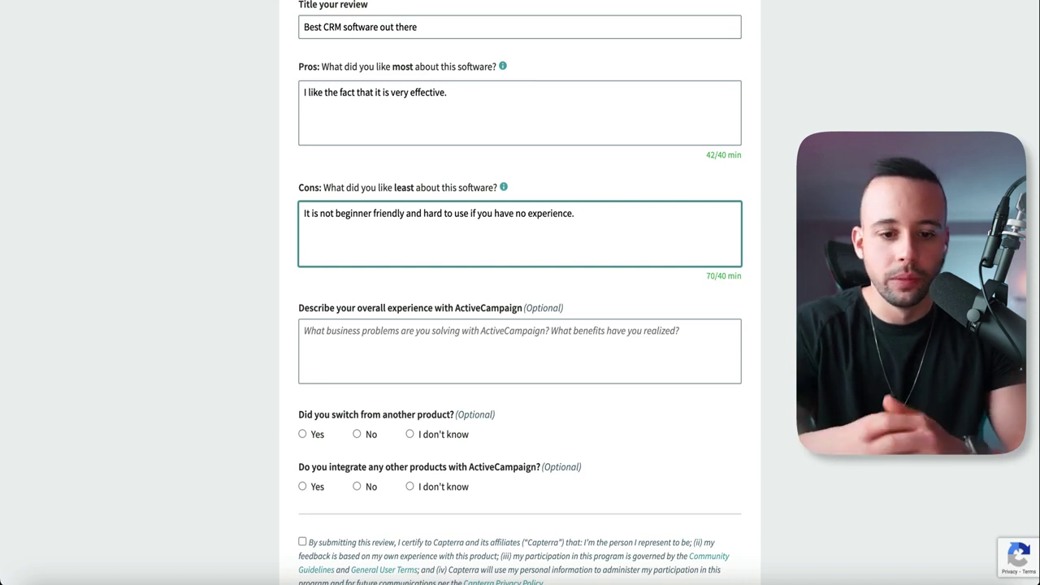
Step: Search Google for "activecampaign reviews" and open the TrustRadius page on the pros and cons of ActiveCampaign
drag(312, 308, 476, 310)
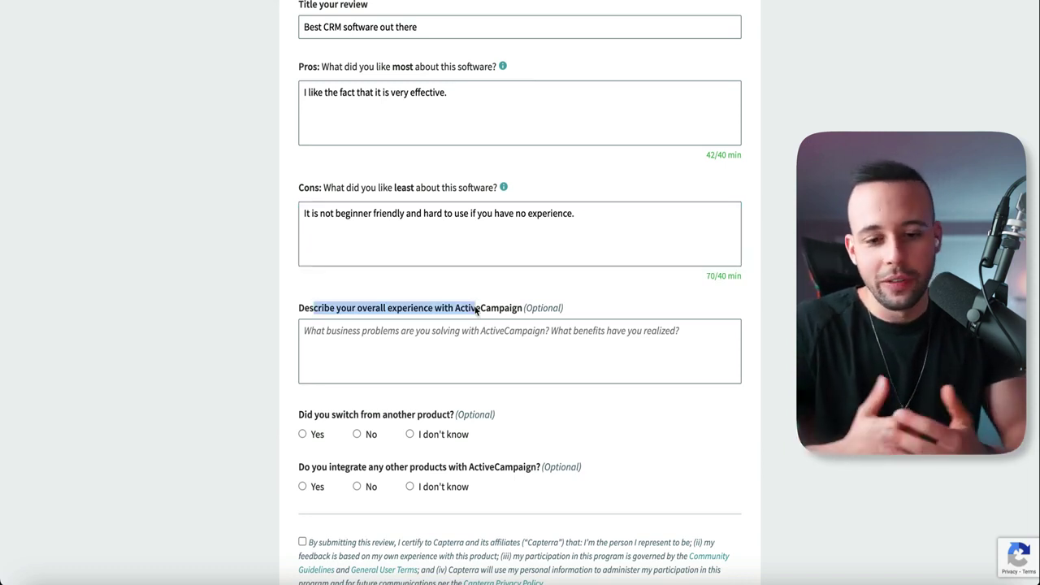
click(476, 309)
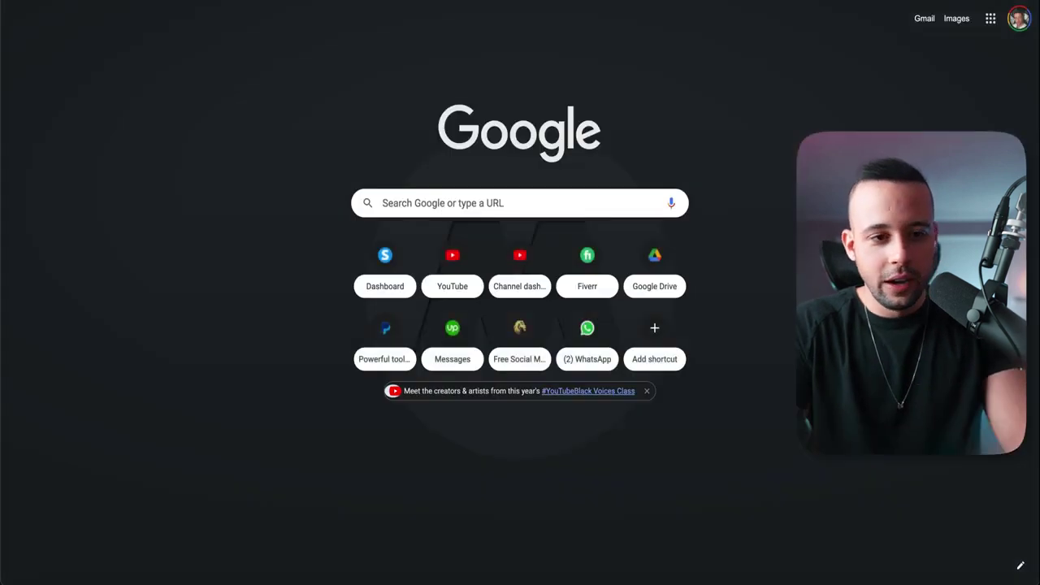
text(activecampaign review)
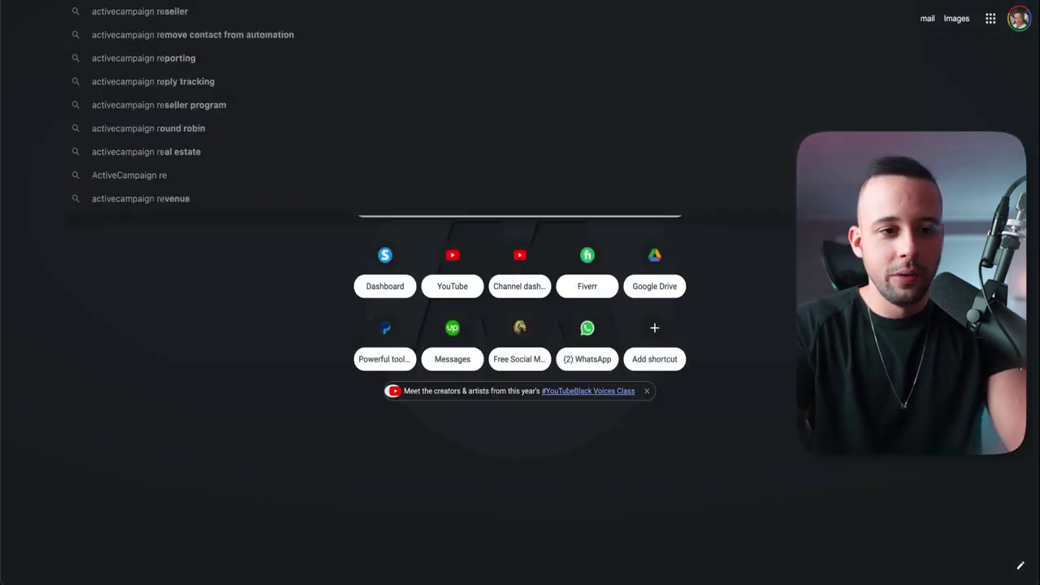
text(s)
key(Return)
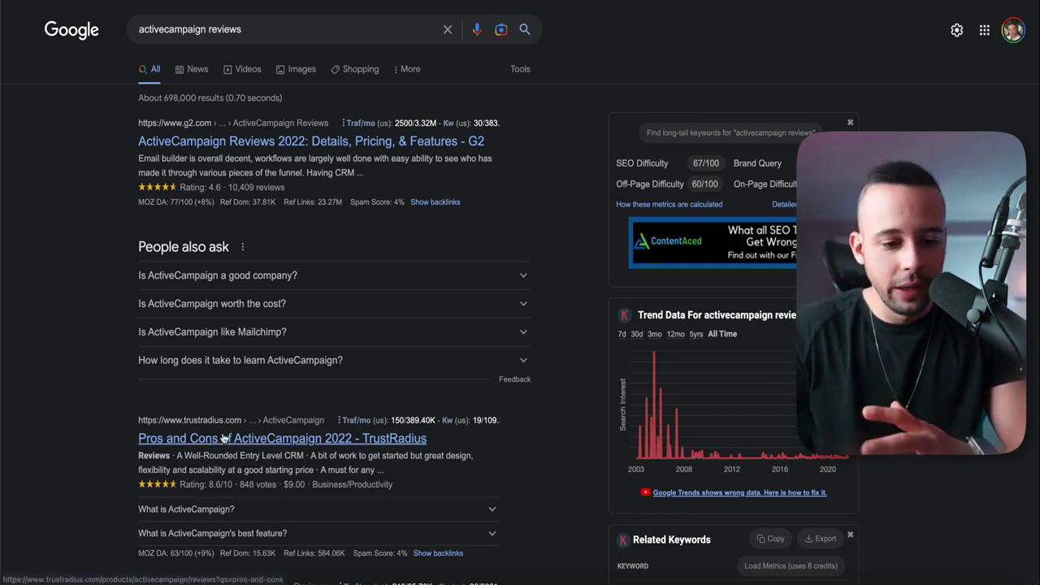
click(223, 439)
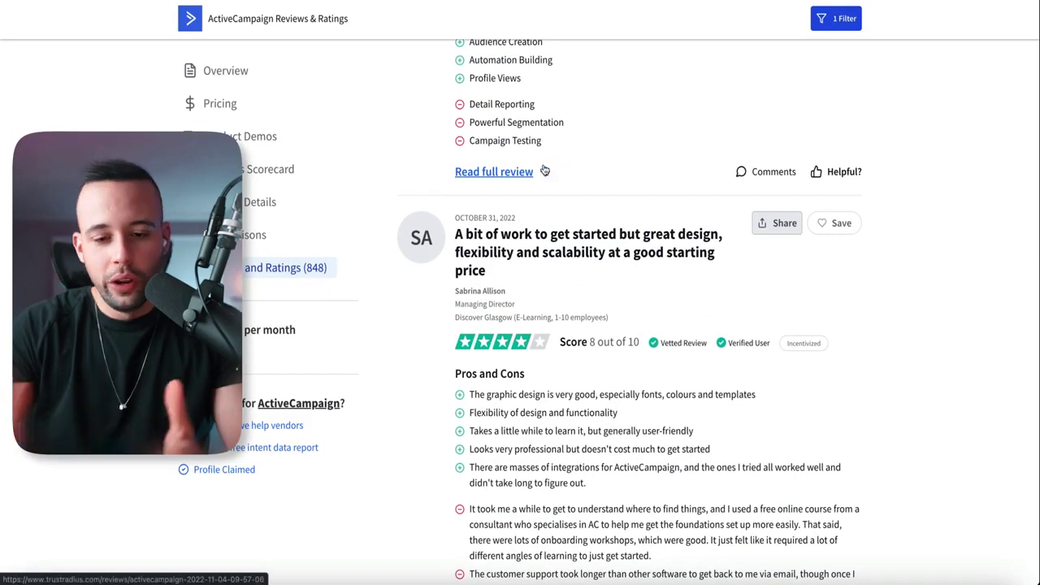
Step: Copy the con beginning "It took me a while to get to understand" from the October 31, 2022 review
scroll(544, 170, down, 4)
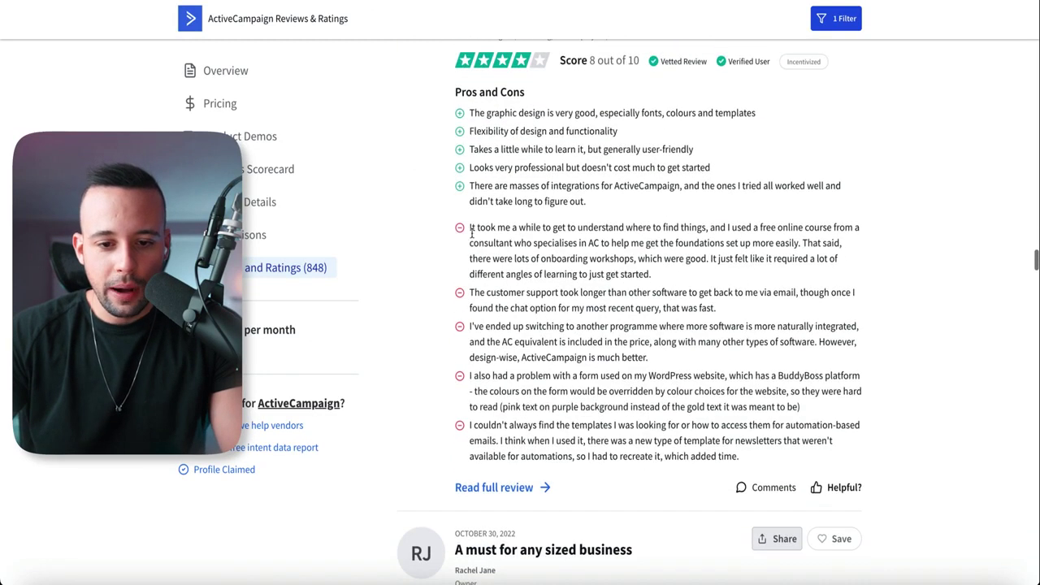
drag(467, 231, 685, 278)
key(ctrl+c)
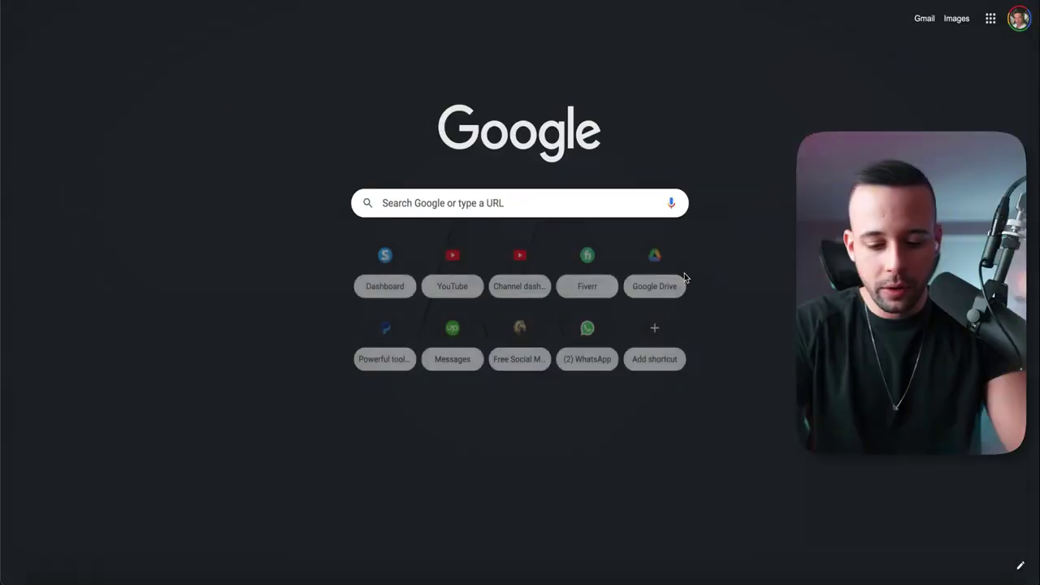
Step: Switch to SpinBot, insert the copied review text, and rewrite it with Basic Spin
text(spinbot)
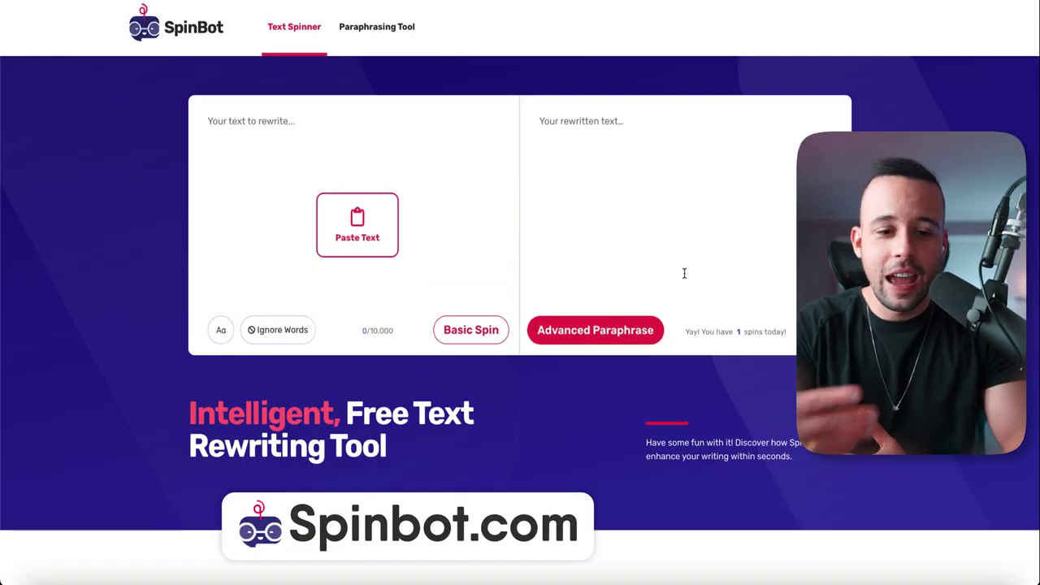
click(360, 212)
click(467, 339)
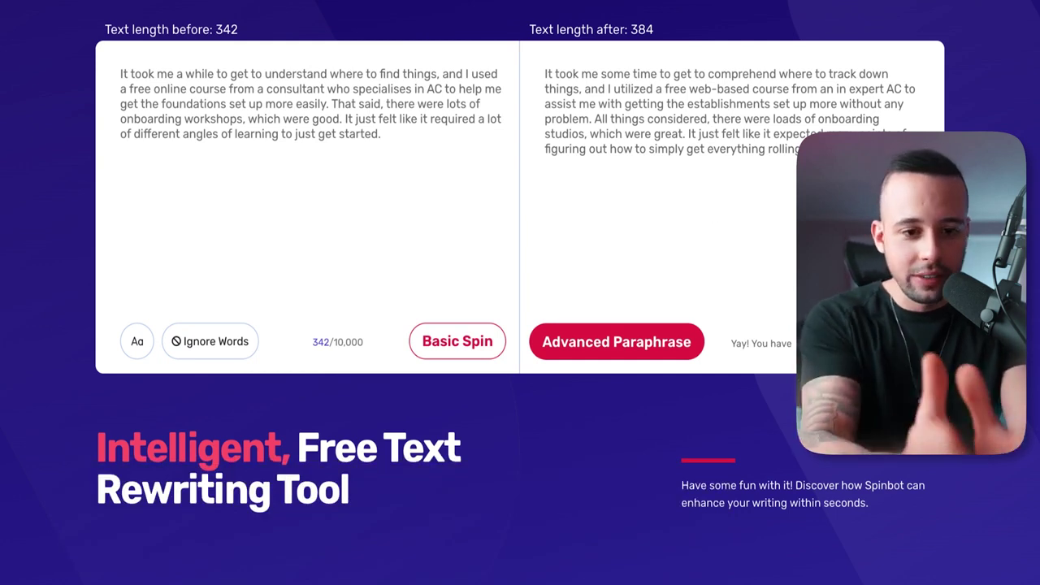
Step: Copy the rewritten text from SpinBot into the overall experience answer of the Capterra review form
drag(845, 150, 496, 54)
key(ctrl+c)
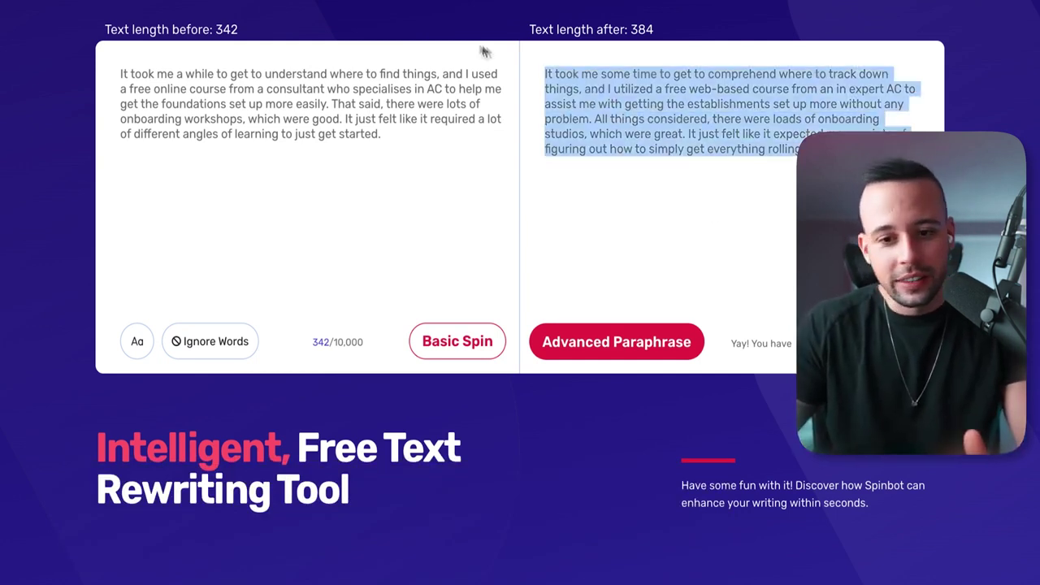
key(alt+Tab)
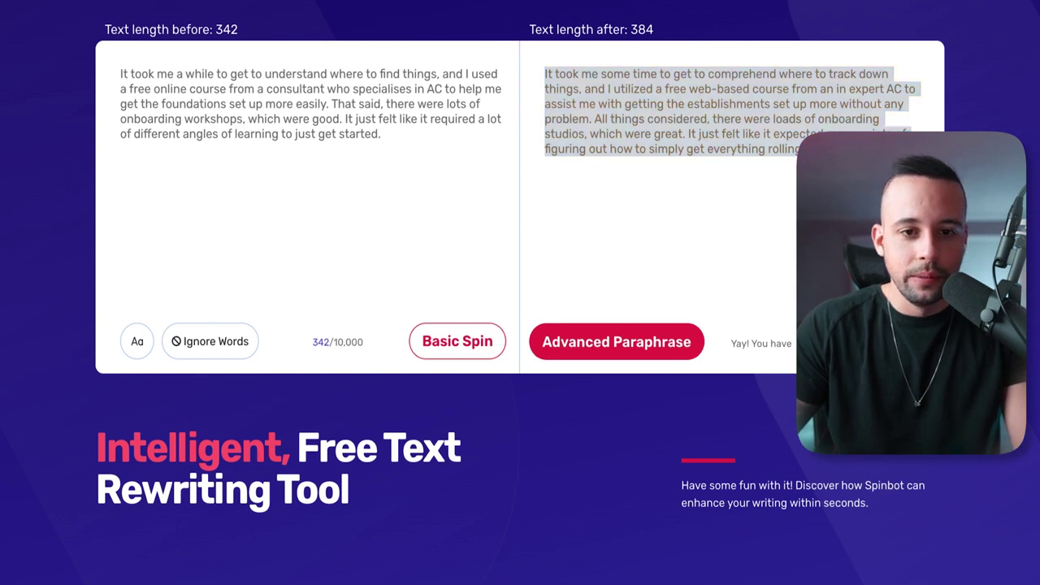
key(ctrl+v)
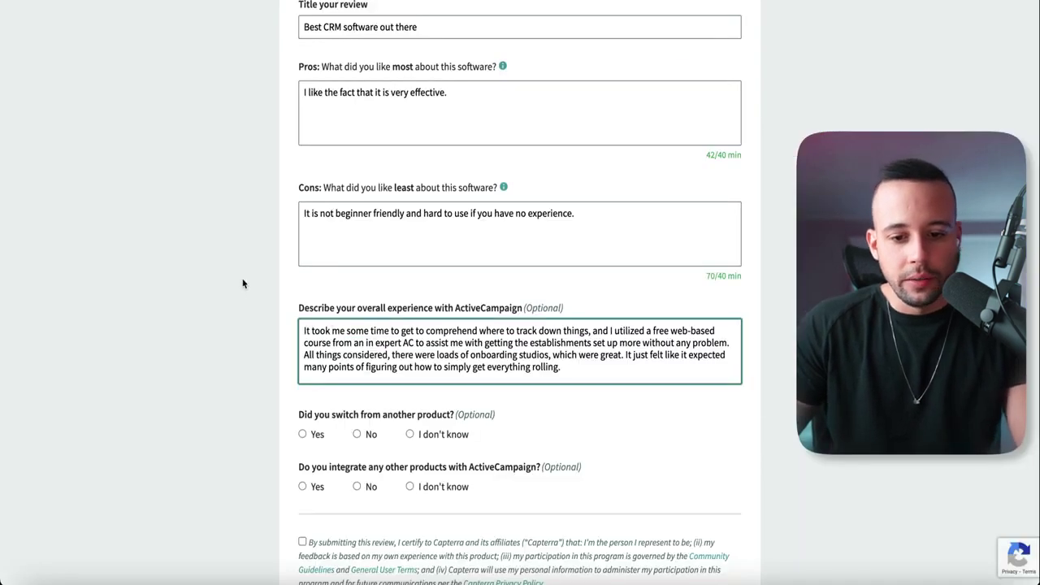
Step: Answer No to having switched from another product and No to integrating other products with ActiveCampaign
scroll(619, 239, down, 2)
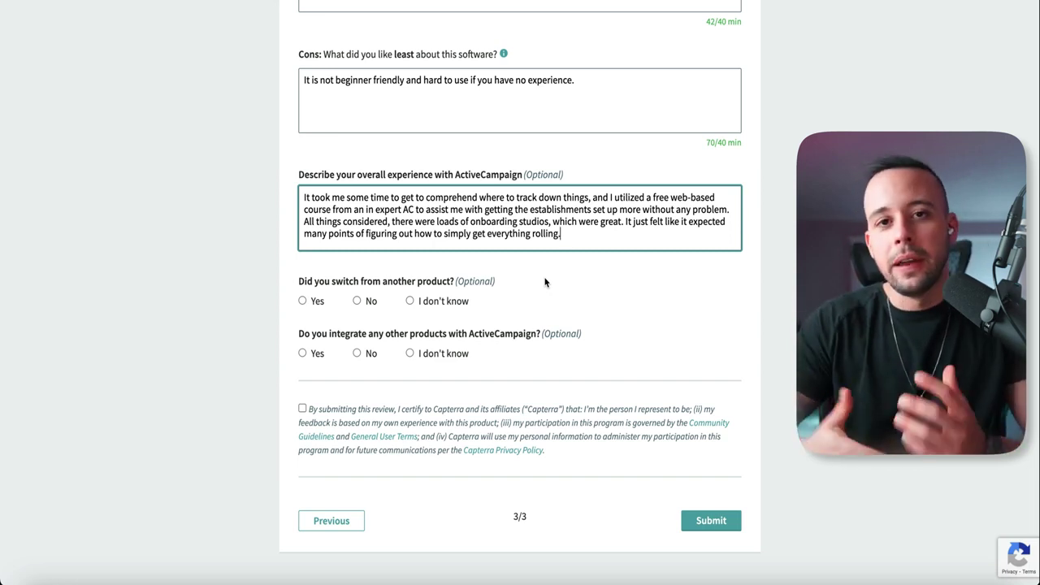
drag(332, 281, 459, 280)
click(460, 280)
click(358, 301)
drag(304, 334, 439, 348)
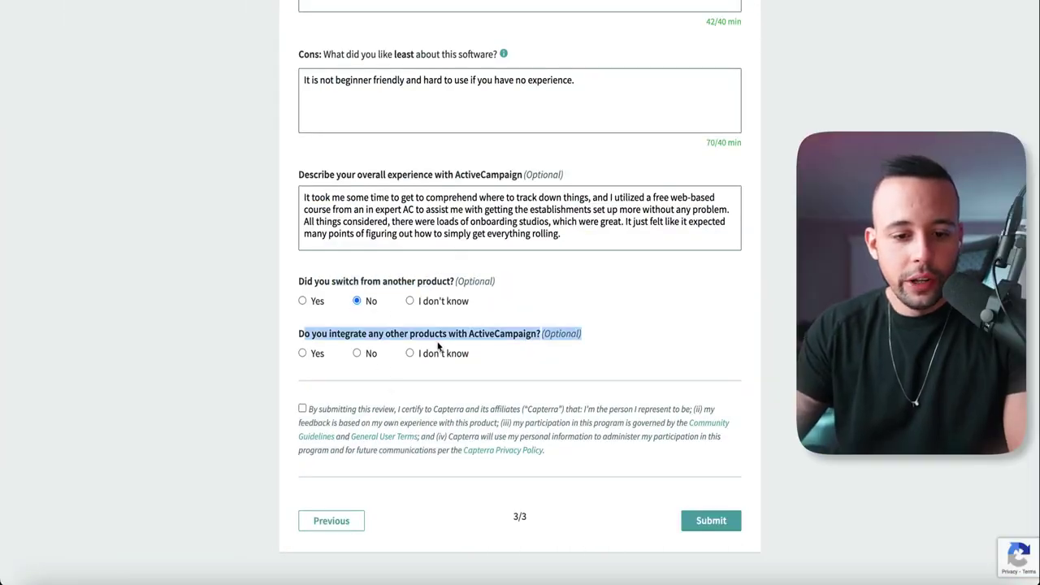
click(573, 337)
click(357, 353)
Step: Accept the certification statement and submit the ActiveCampaign review
click(302, 408)
click(696, 527)
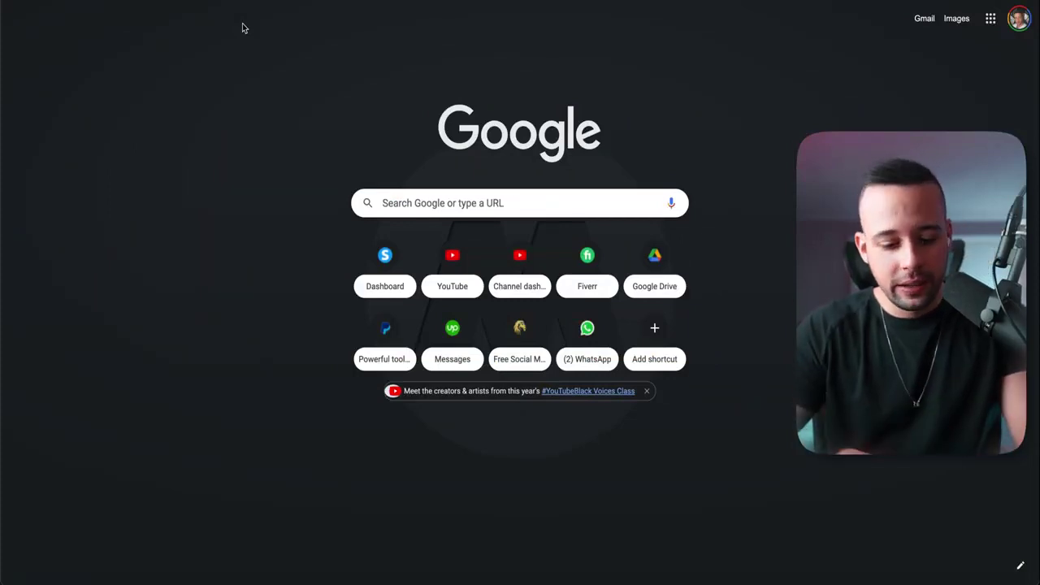
text(docs.goo)
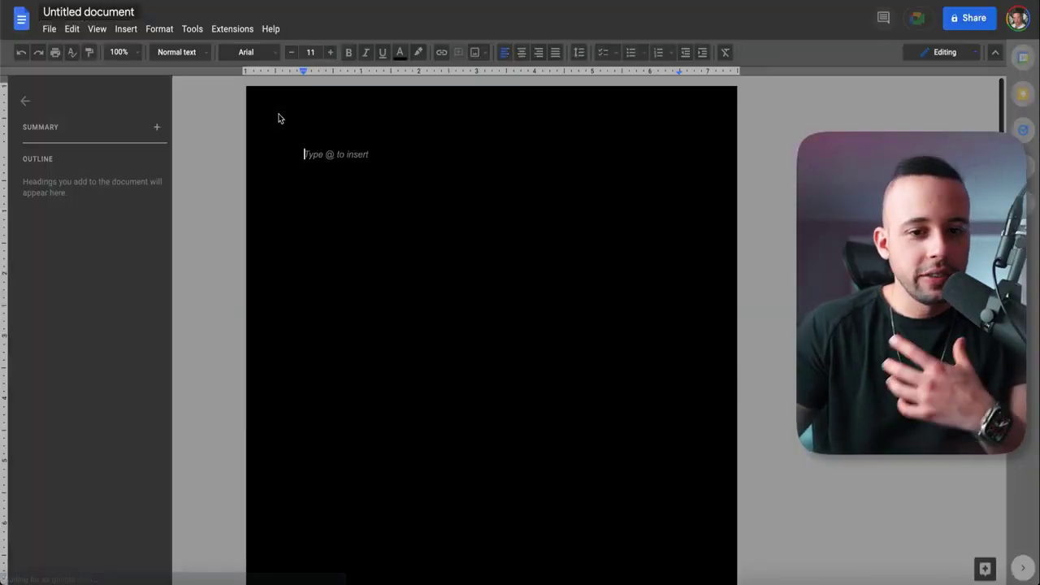
text(https://www.capterra.com/workspace/?utm_source=bm&utm_medium=email&utm_campaign=acq_uw_invite)
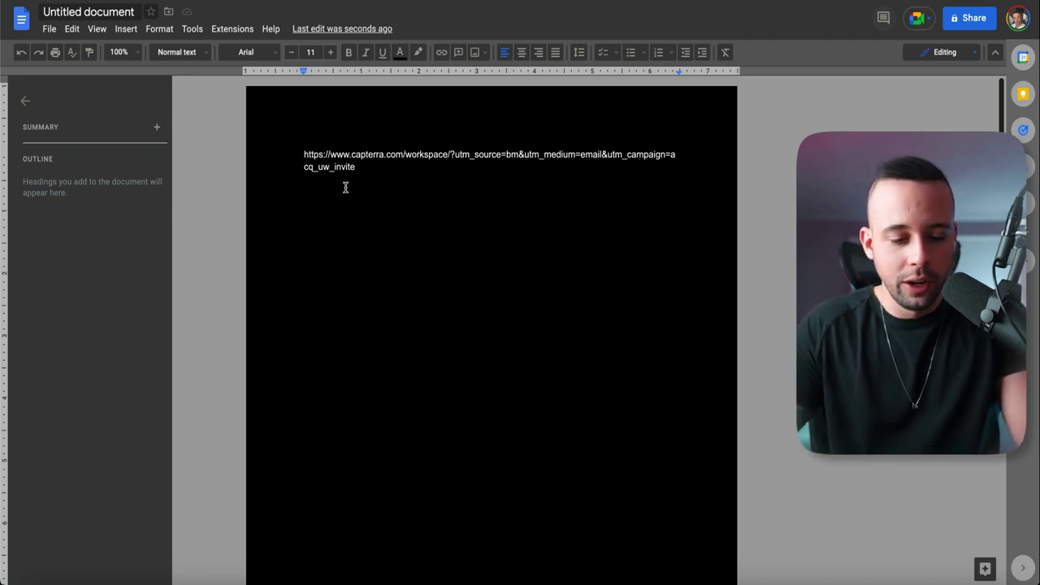
triple_click(345, 168)
key(ctrl+c)
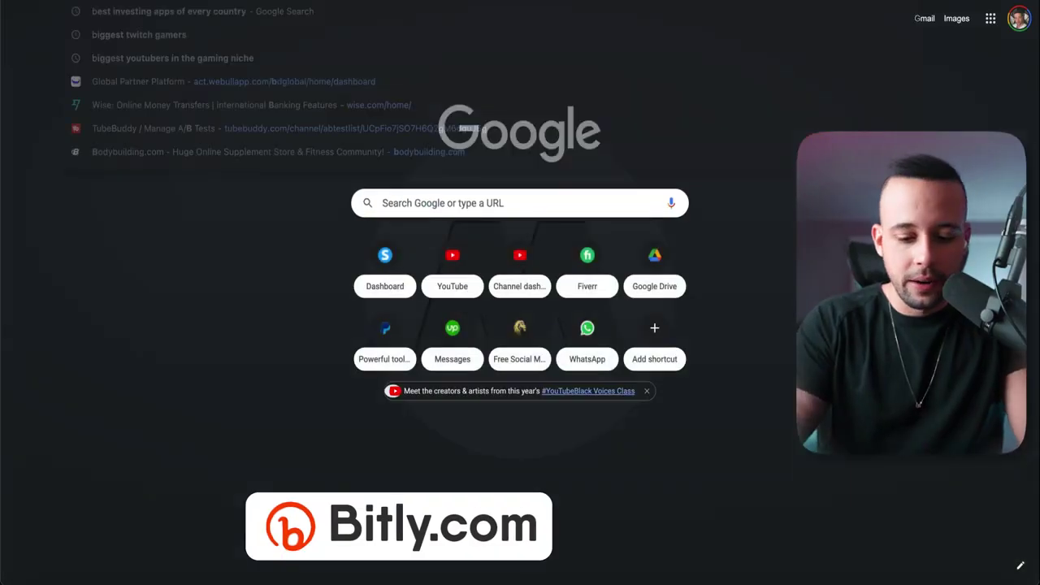
Step: Switch to Bitly and start a new short link with the copied Capterra workspace URL as its destination
key(Return)
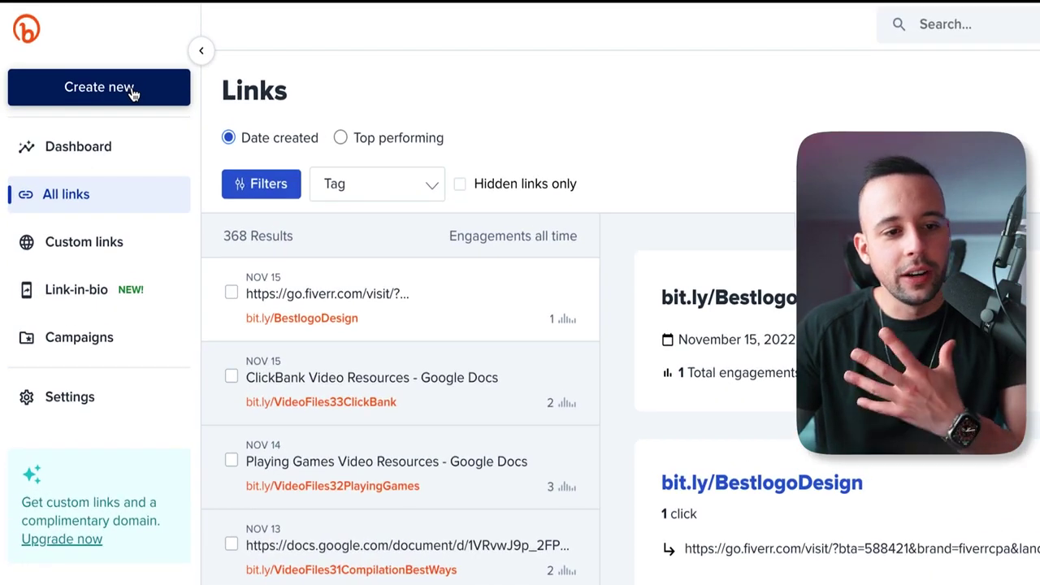
click(134, 92)
click(256, 100)
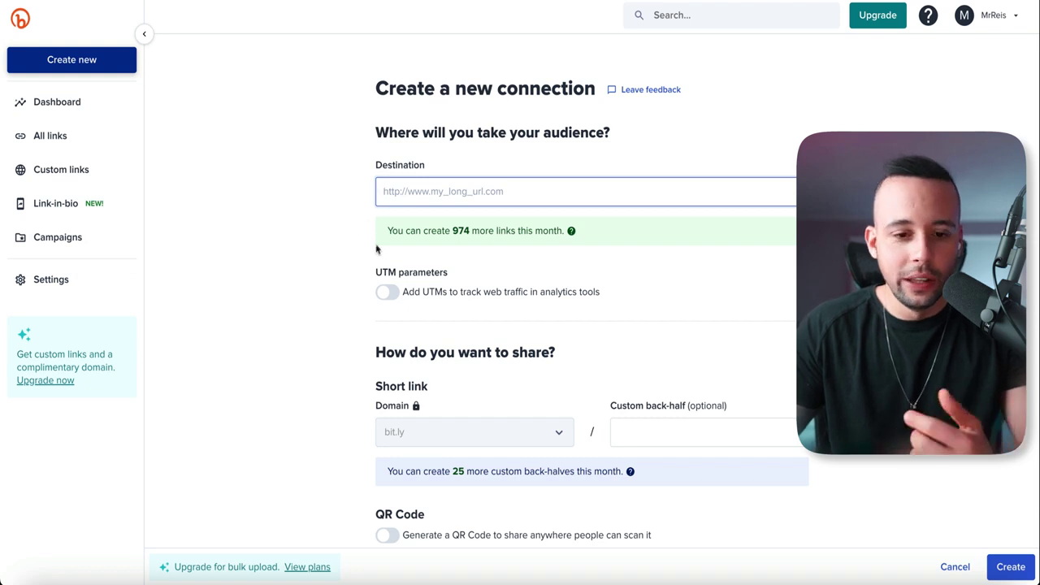
drag(386, 231, 457, 230)
click(459, 230)
drag(559, 230, 447, 242)
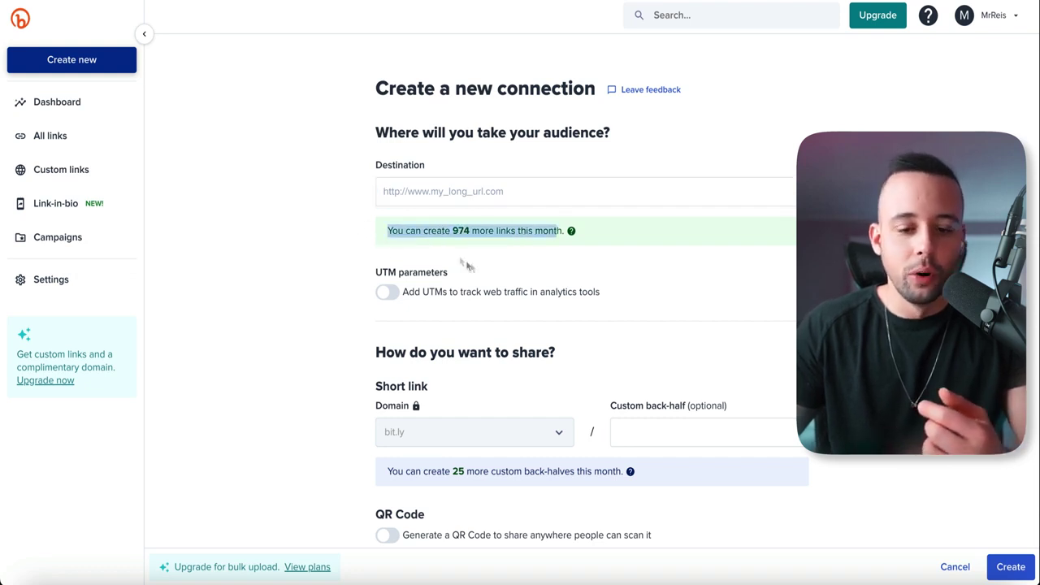
click(557, 274)
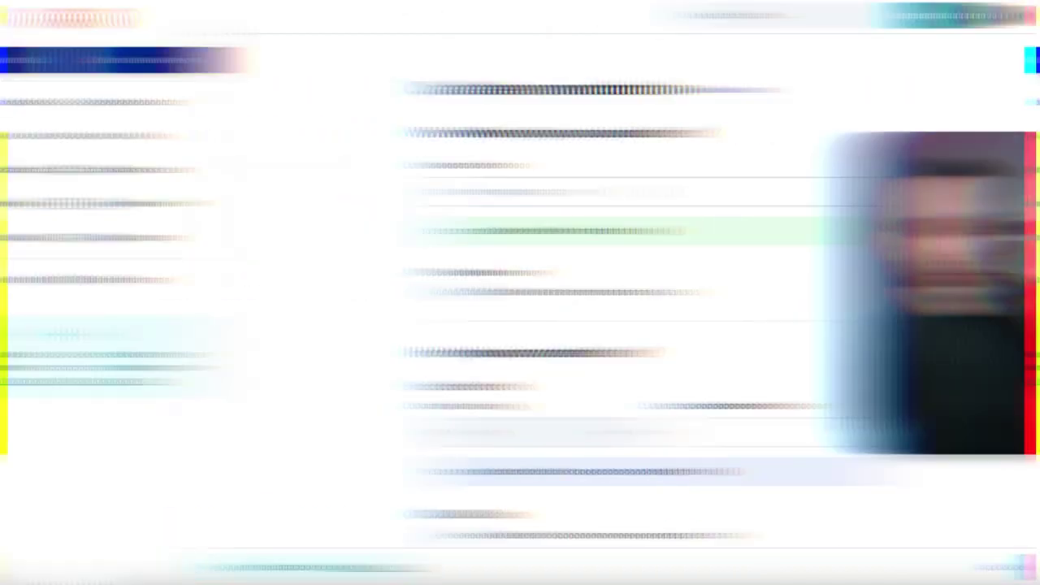
click(569, 192)
key(ctrl+v)
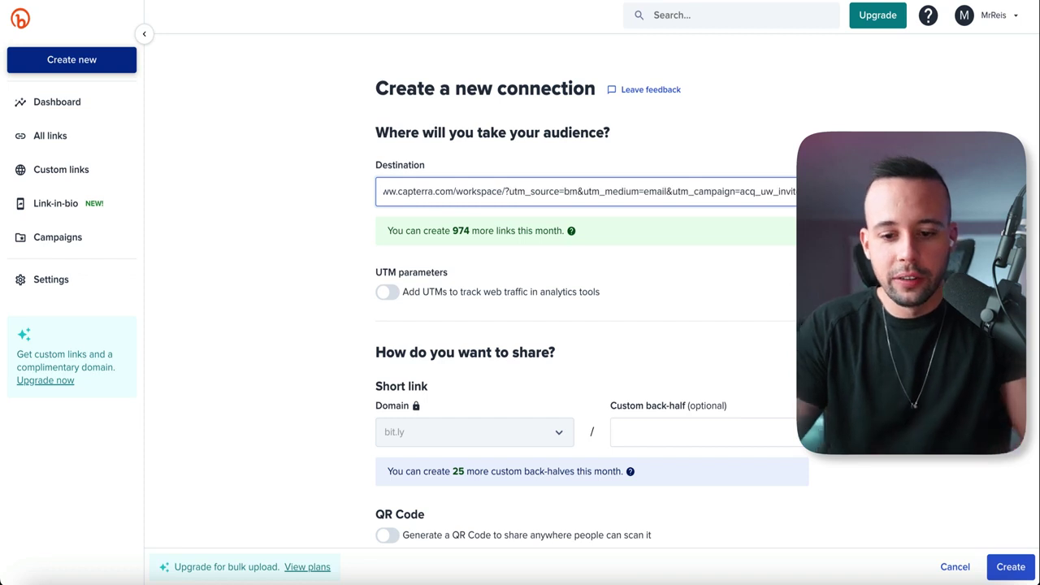
click(670, 434)
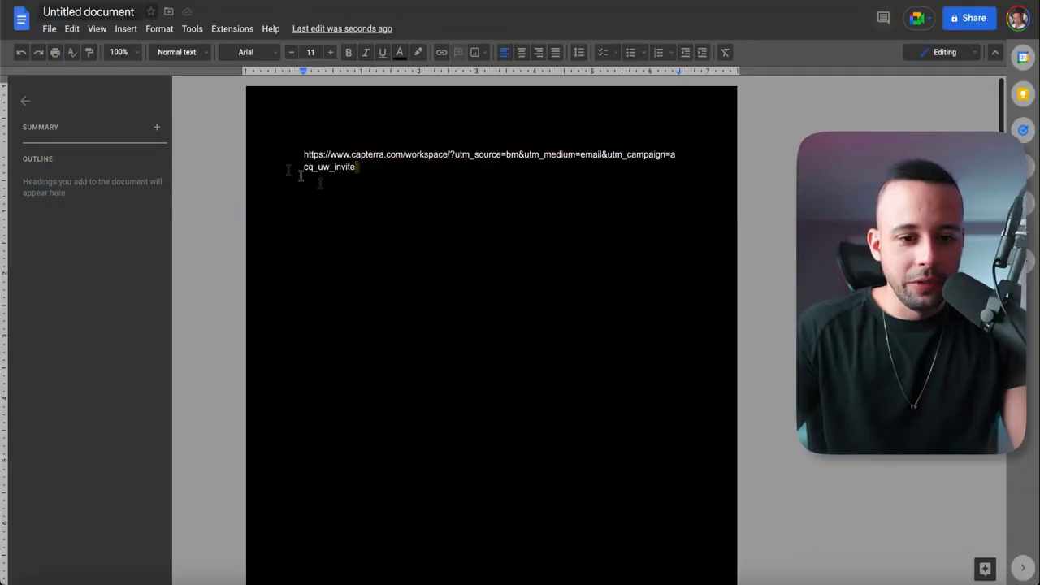
text(https://bit.ly/GetPaidToWriteReviewsCapterra)
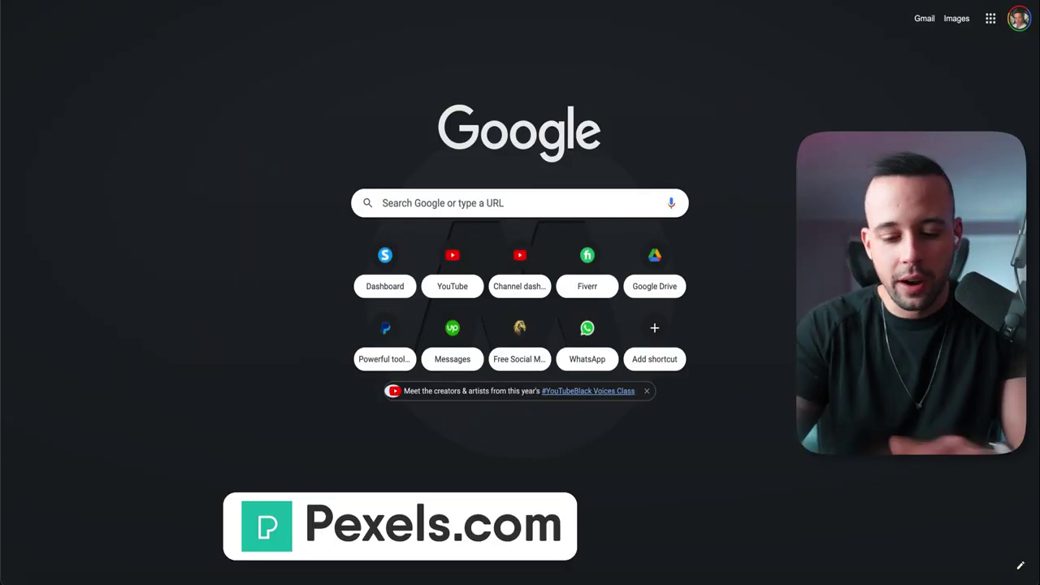
Step: Open pexels.com, search for "person reading on the computer" and limit the results to videos
text(pexels.com)
key(Return)
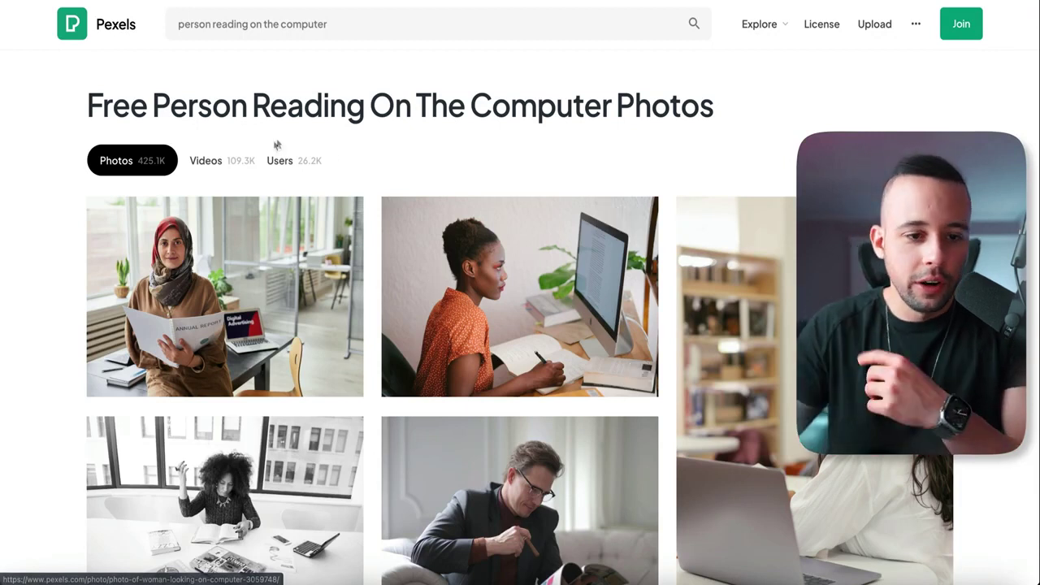
click(235, 167)
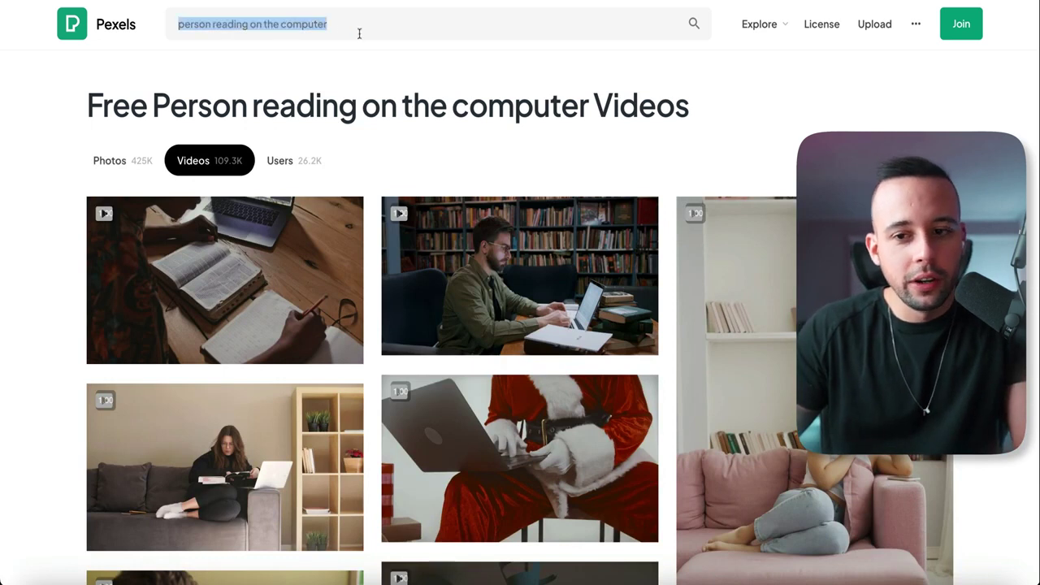
click(73, 151)
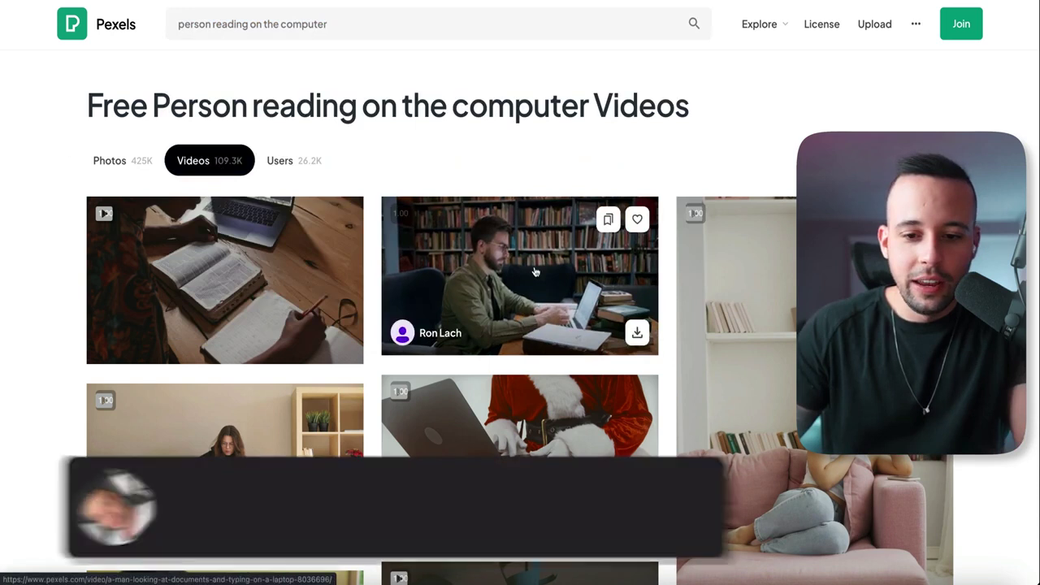
Step: Download the free video of the man working with documents and a laptop in a library, and return to the video results
click(535, 271)
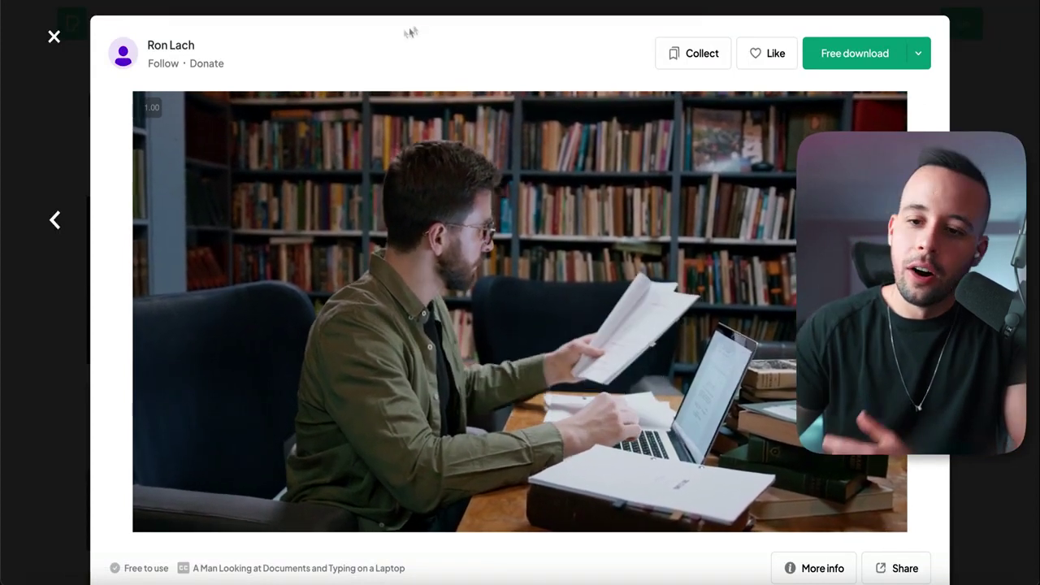
click(857, 52)
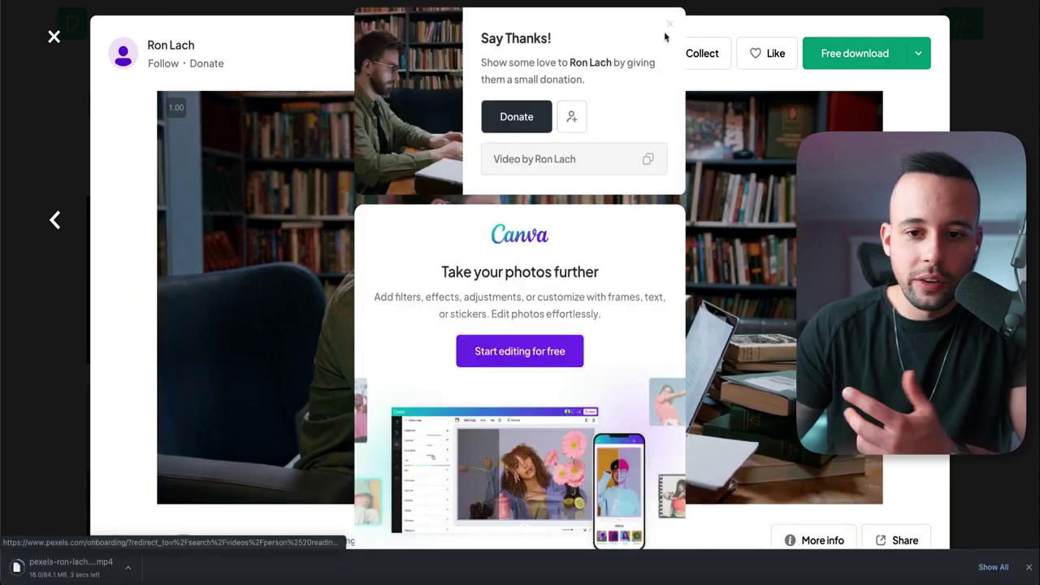
click(669, 25)
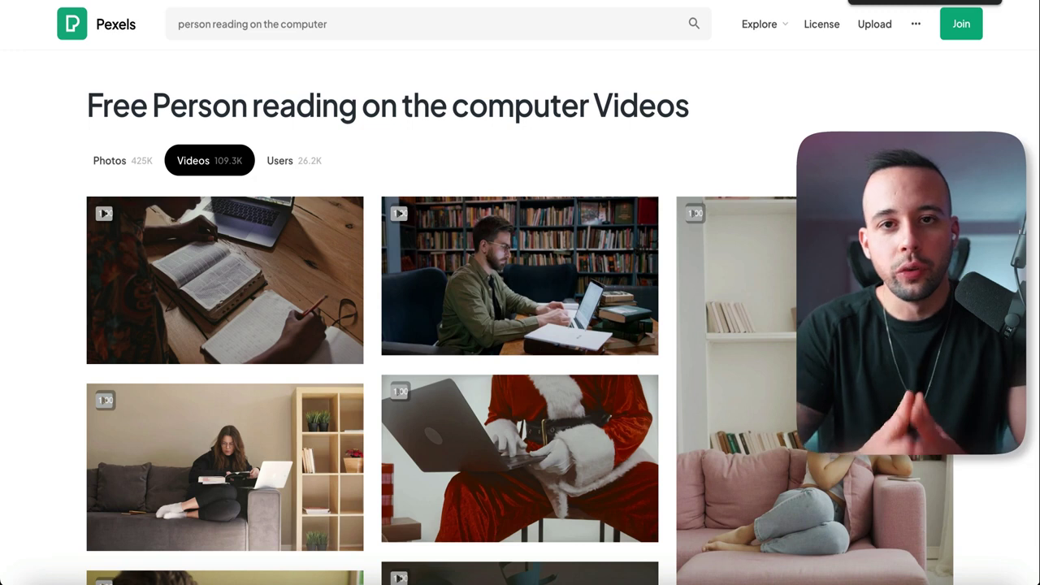